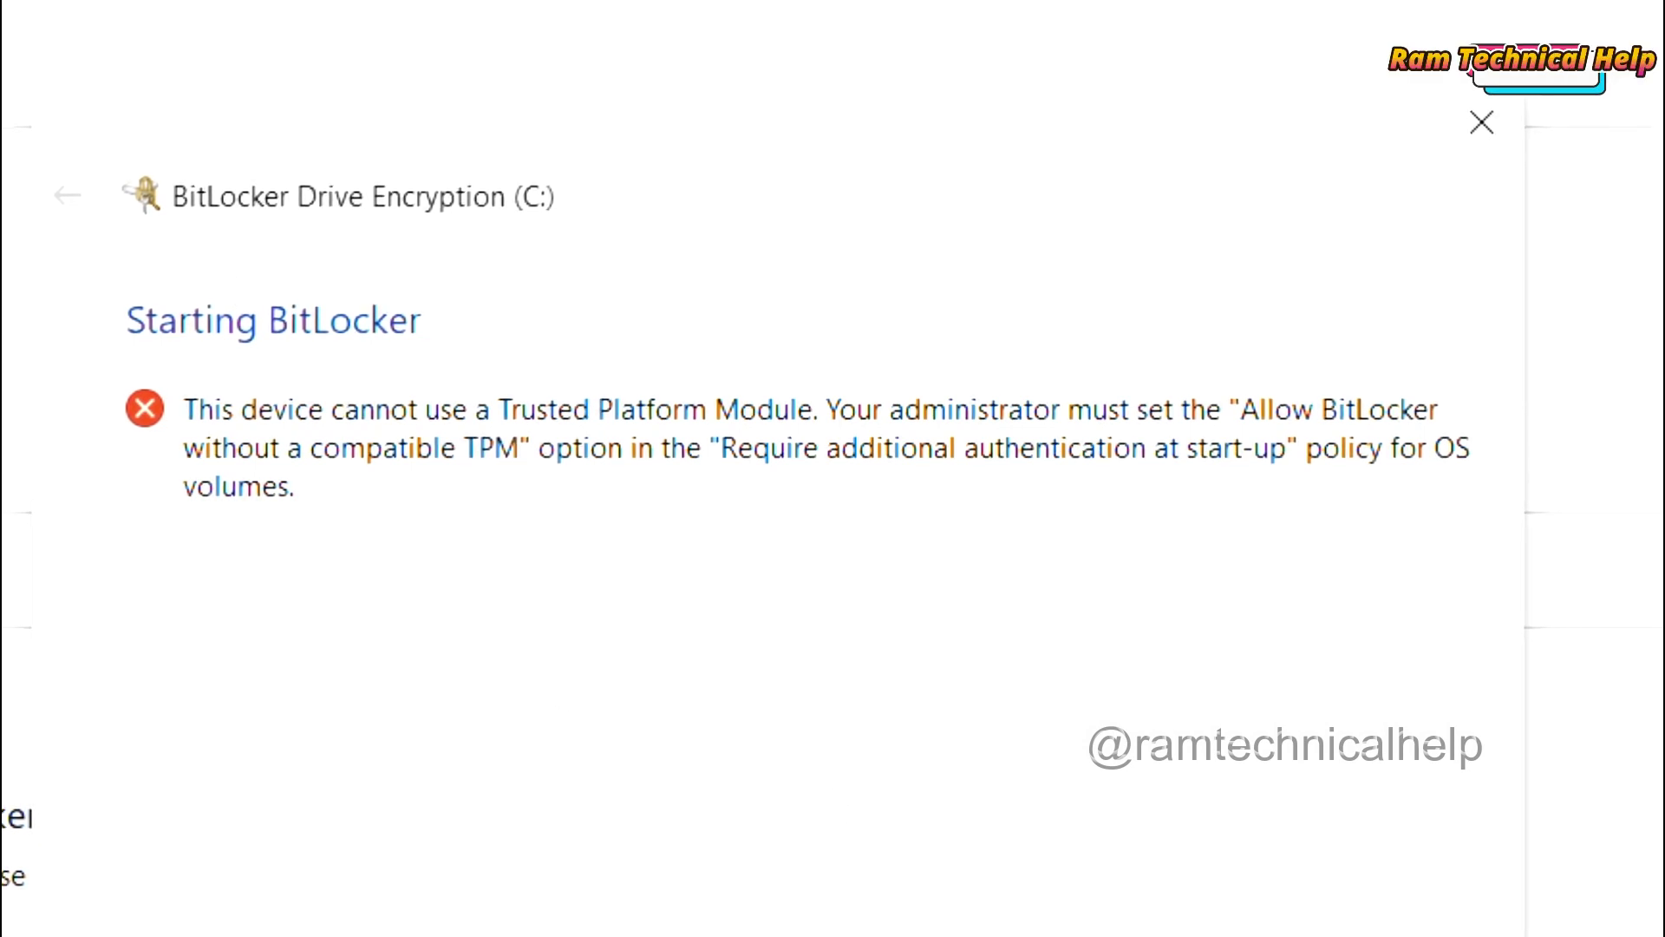
Step: Move the TPM error wizard aside, then cancel it so C: stays BitLocker off
drag(772, 119, 1236, 70)
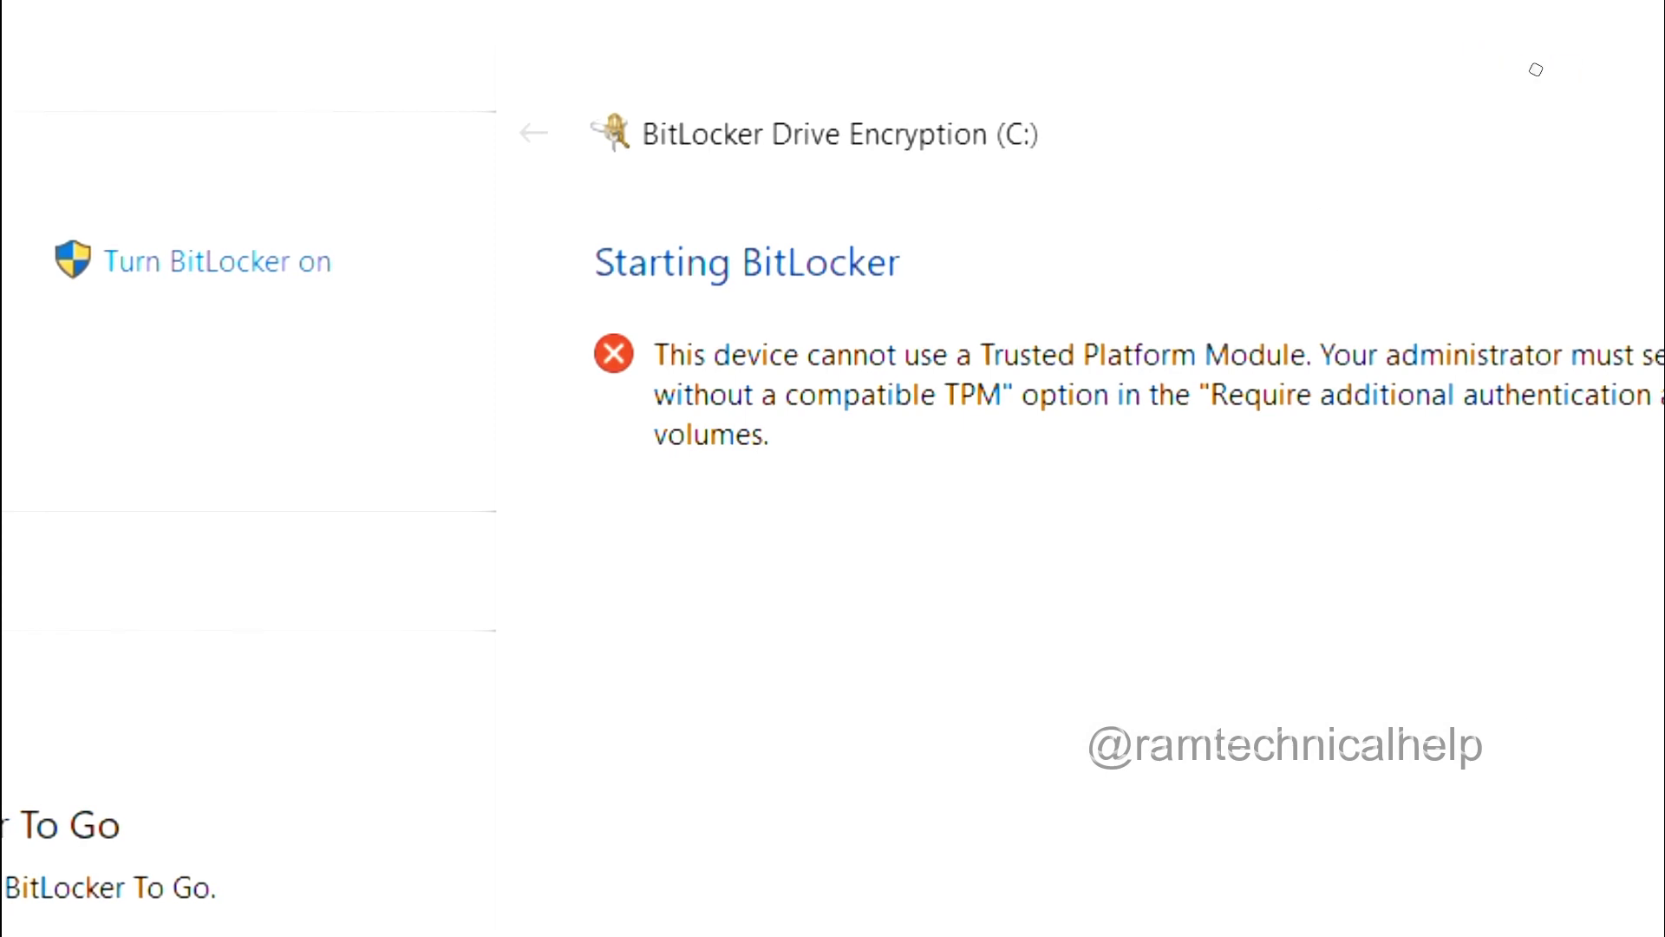
click(1335, 676)
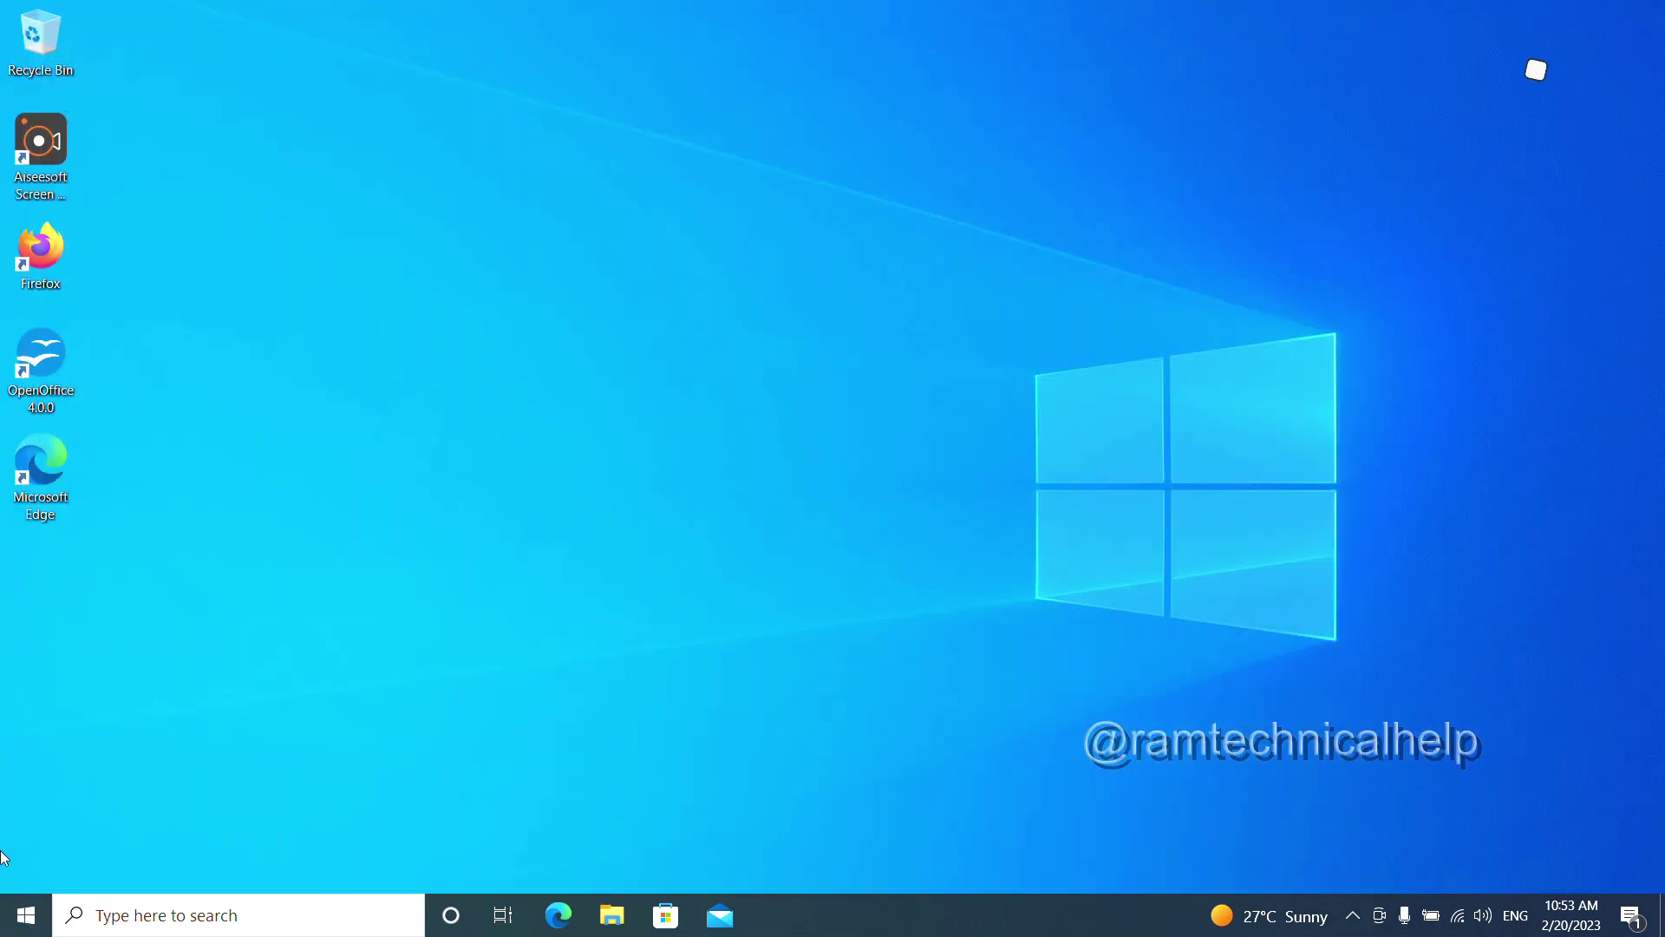
Step: Open Run from the Start context menu and run gpedit.msc
right_click(26, 920)
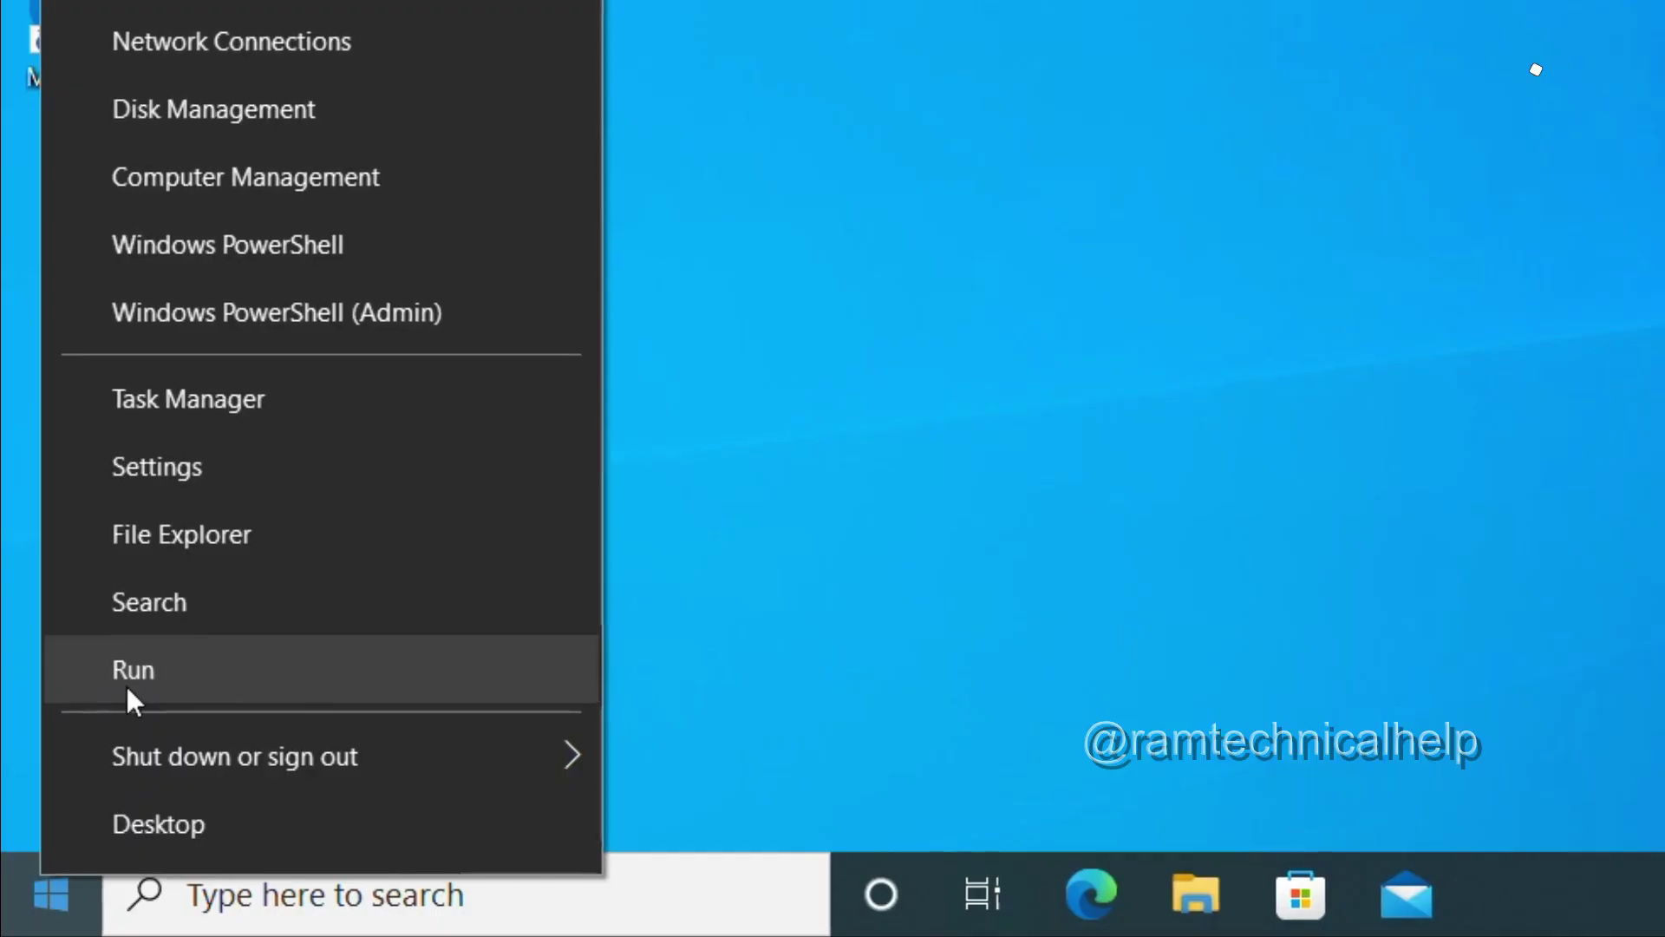
click(127, 685)
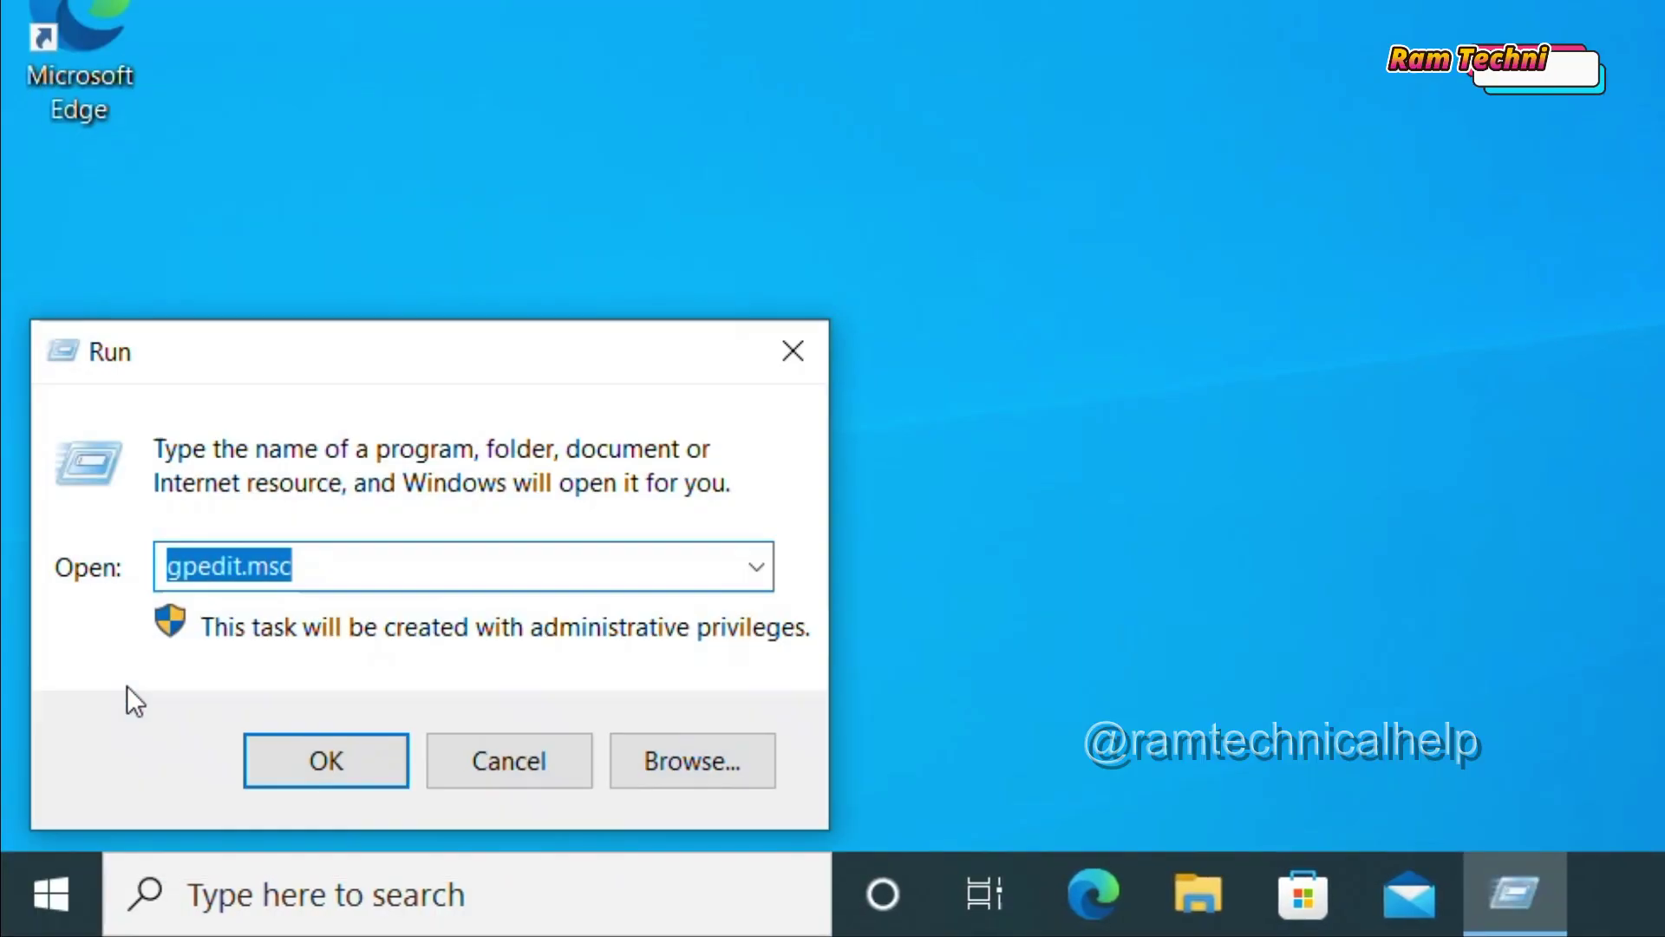
click(299, 564)
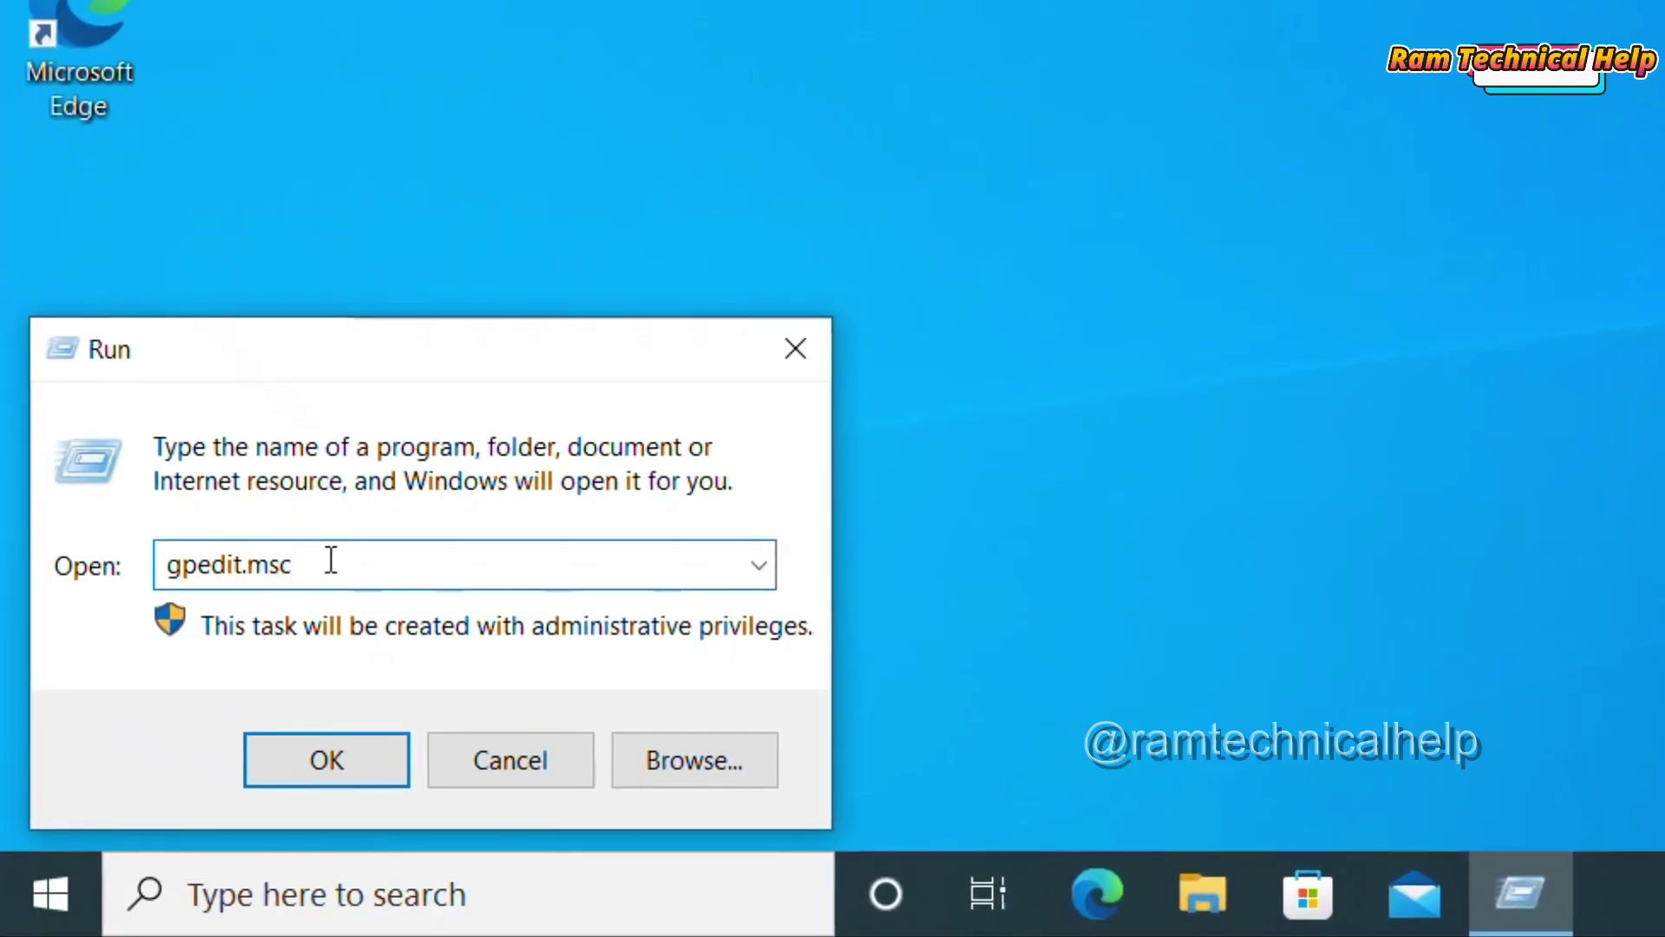
drag(330, 562, 49, 562)
click(297, 562)
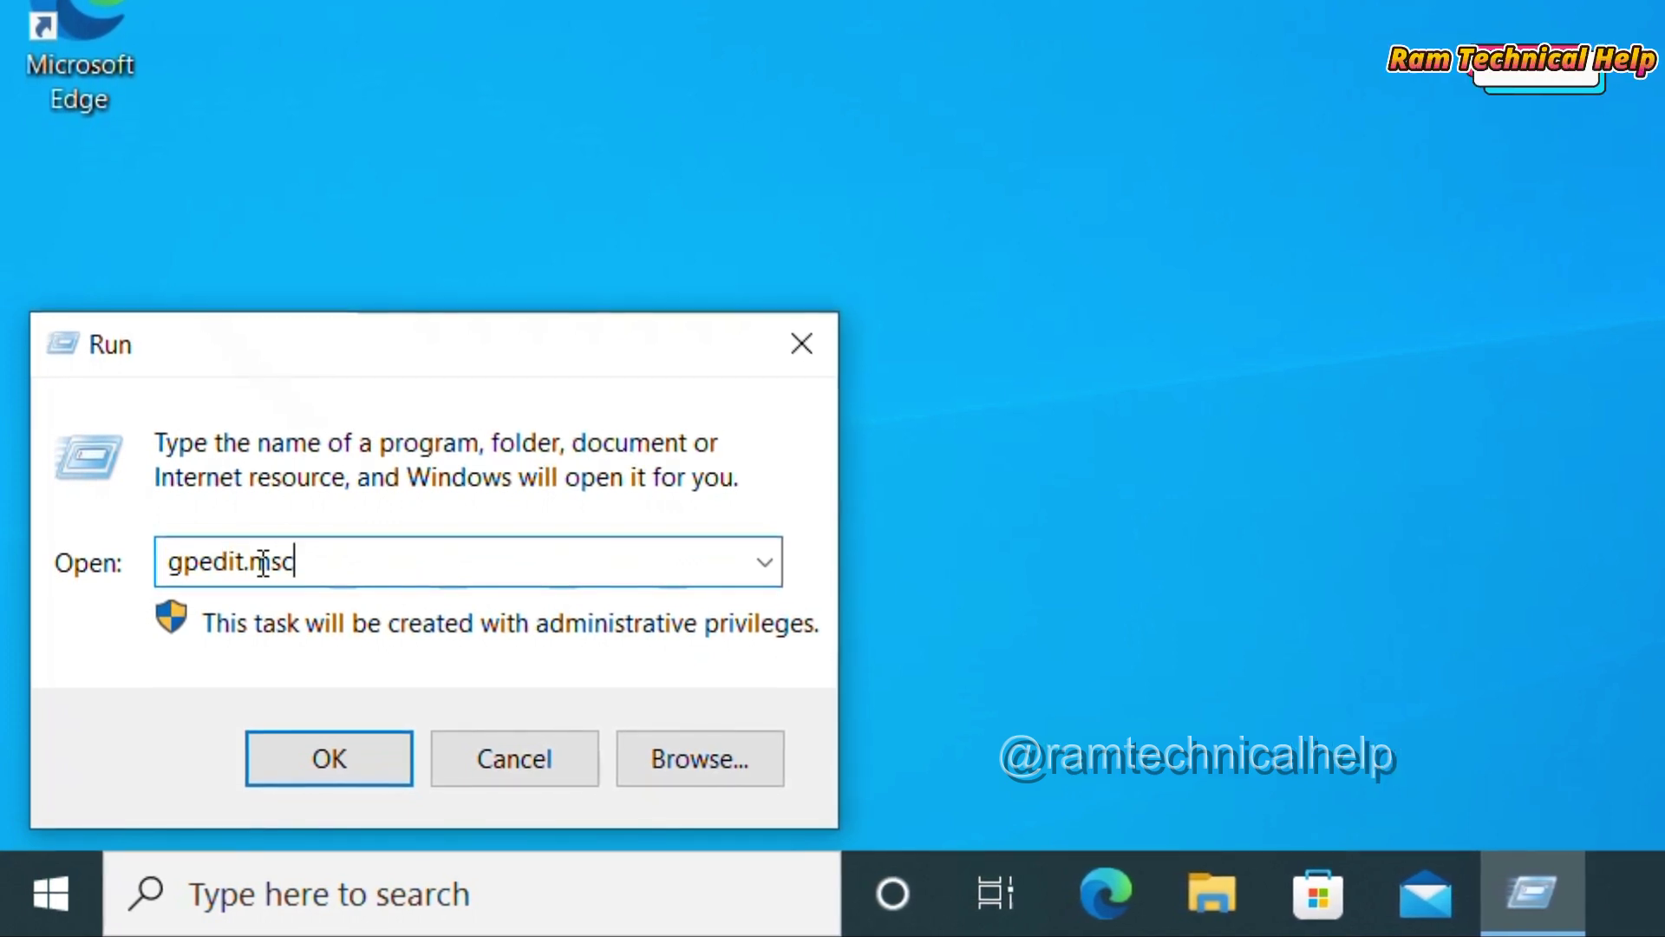
drag(327, 561, 138, 576)
click(327, 555)
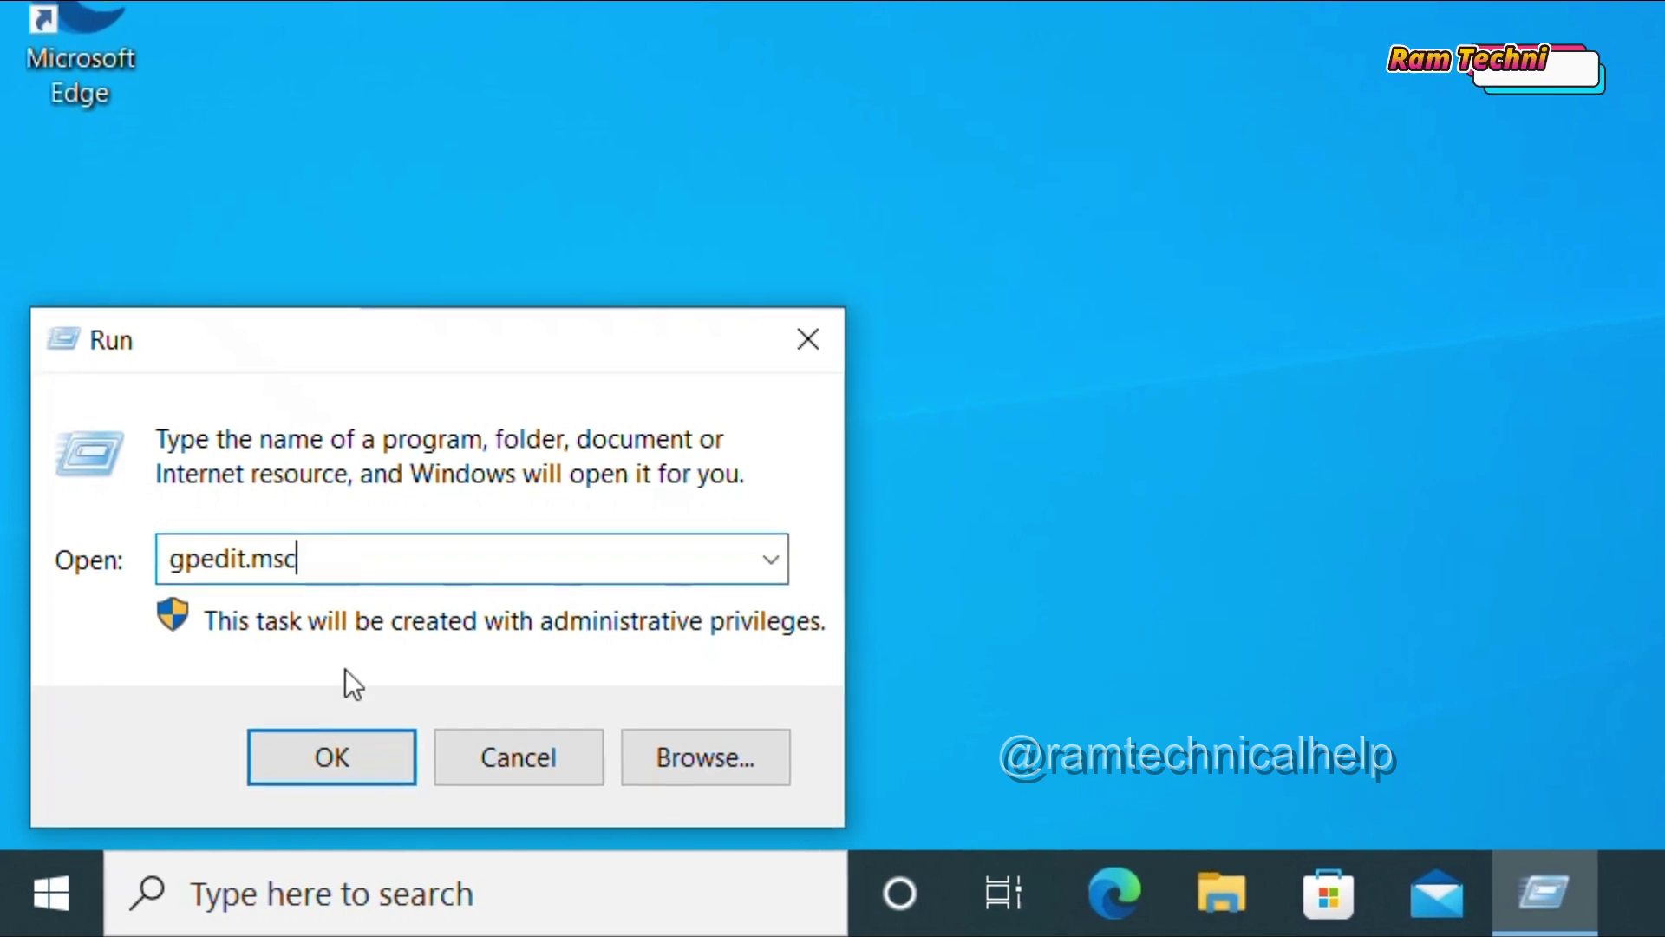
click(336, 753)
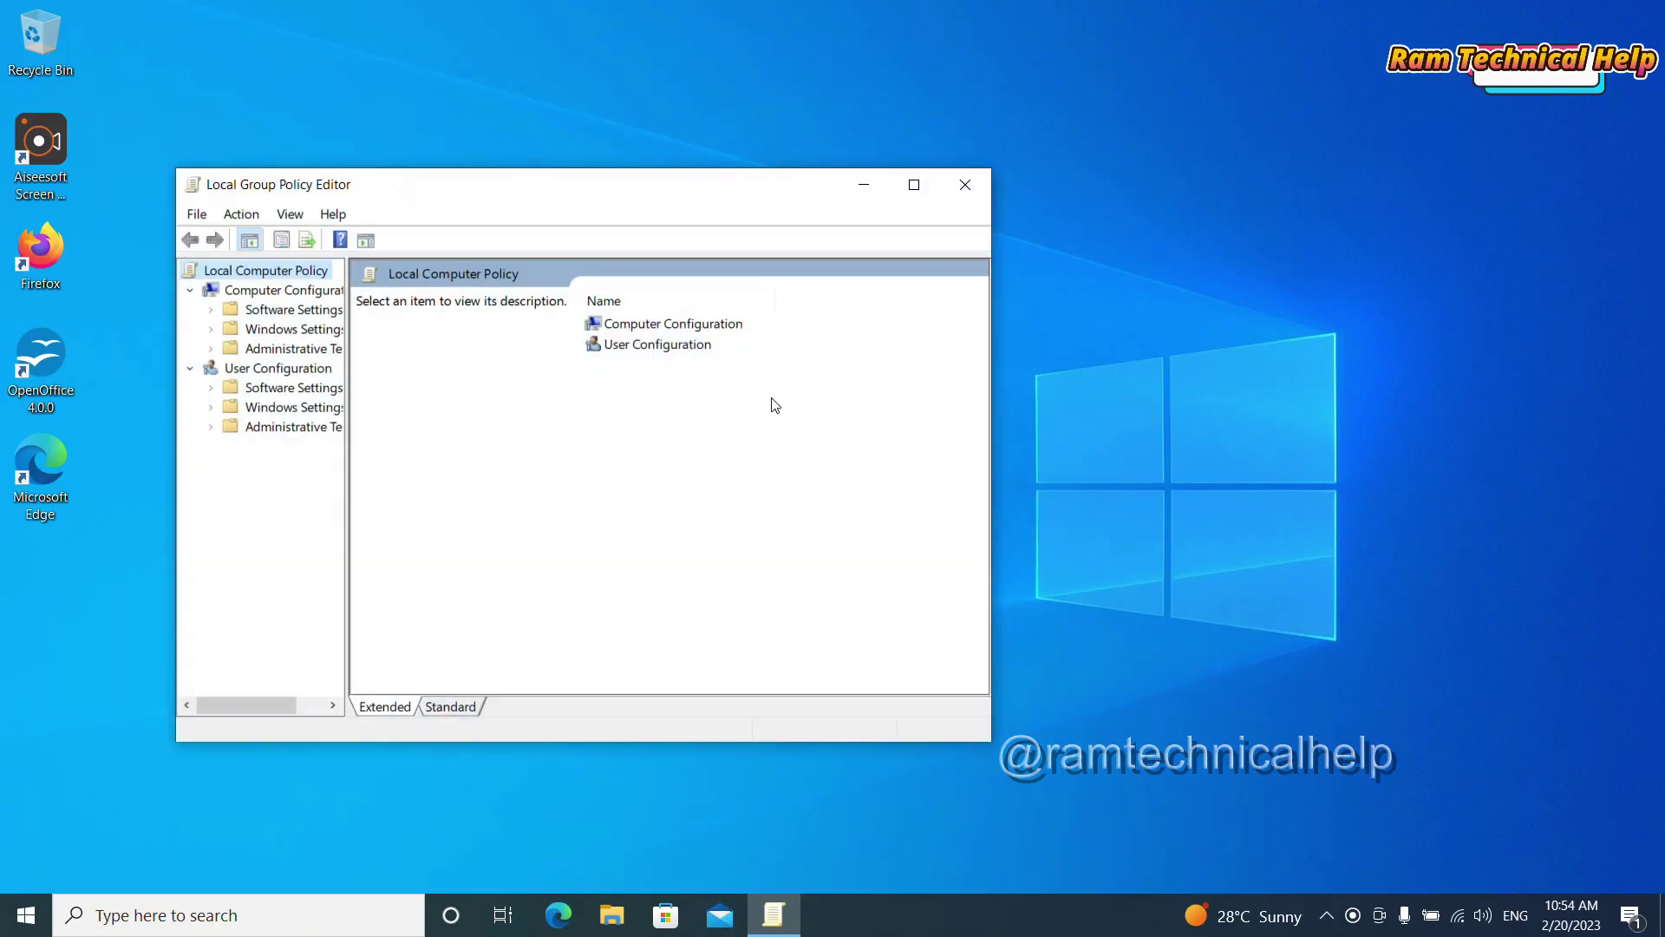
Step: Maximize the editor, widen the tree, and expand Administrative Templates > Windows Components > BitLocker Drive Encryption
click(914, 186)
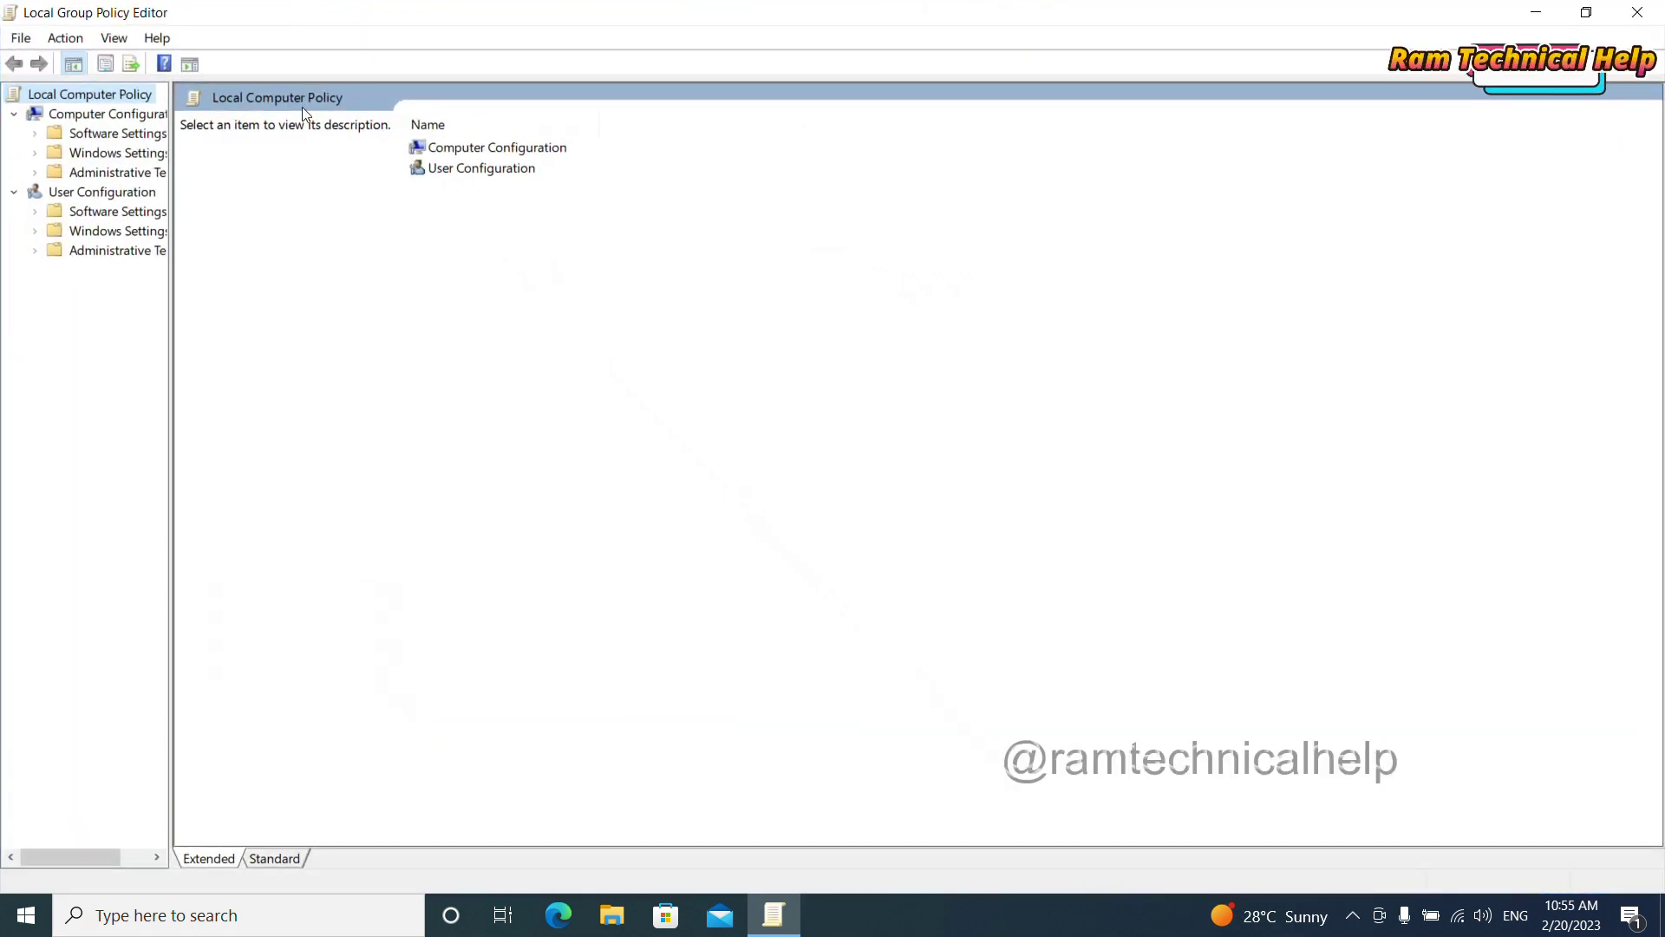
drag(172, 496, 342, 495)
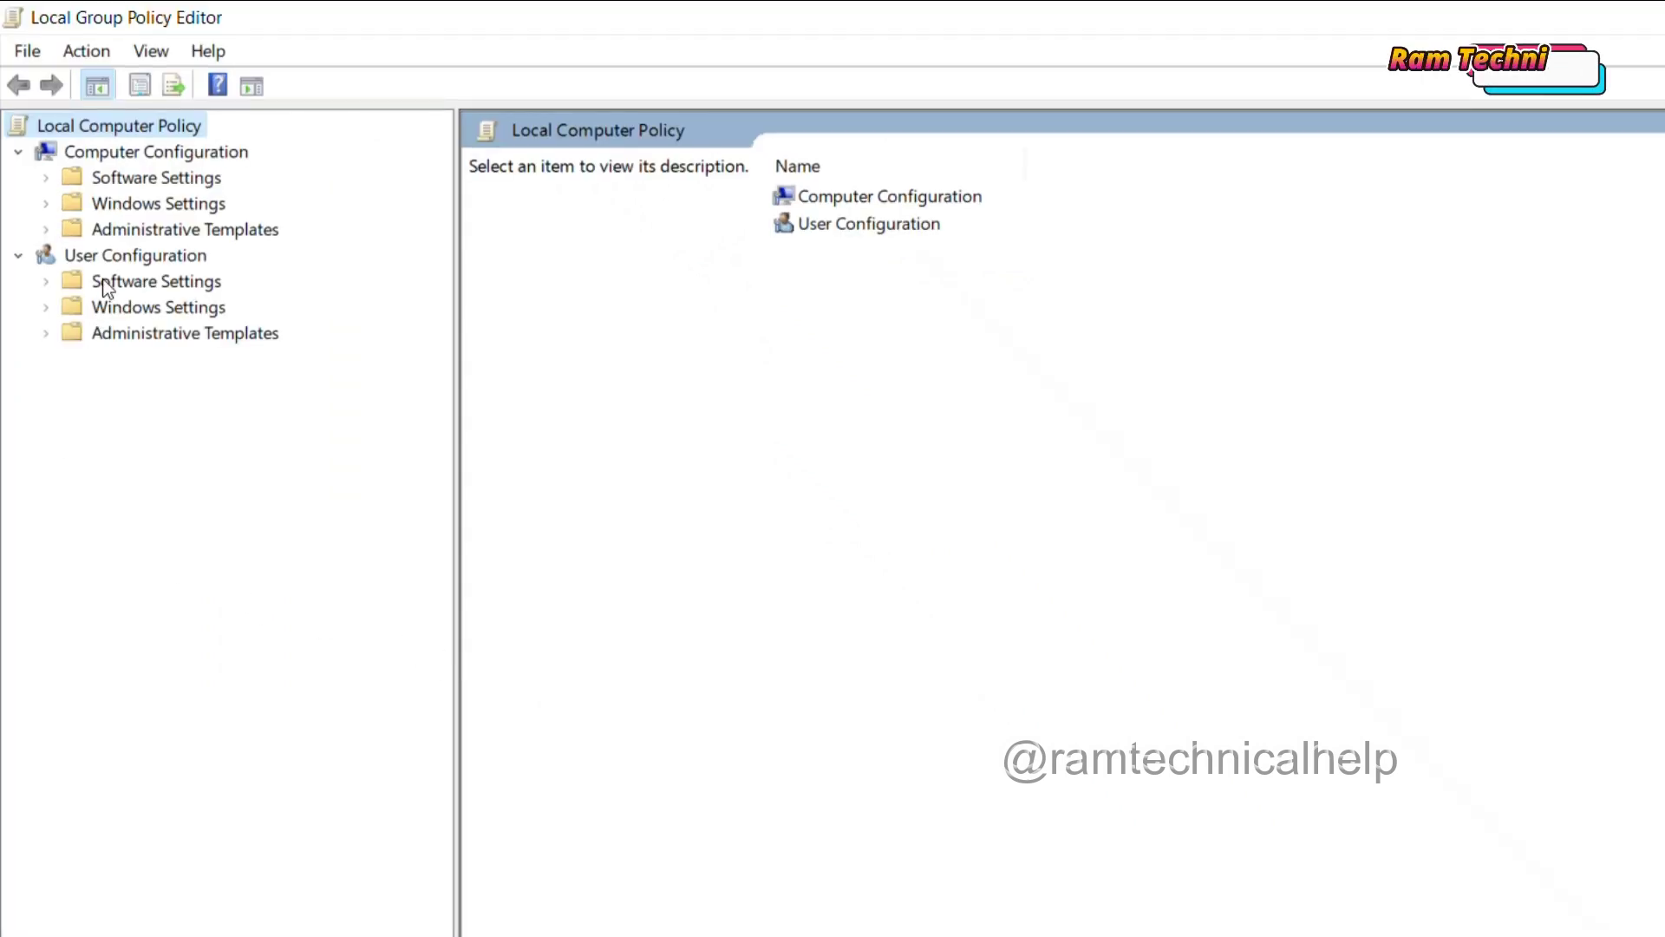
click(126, 229)
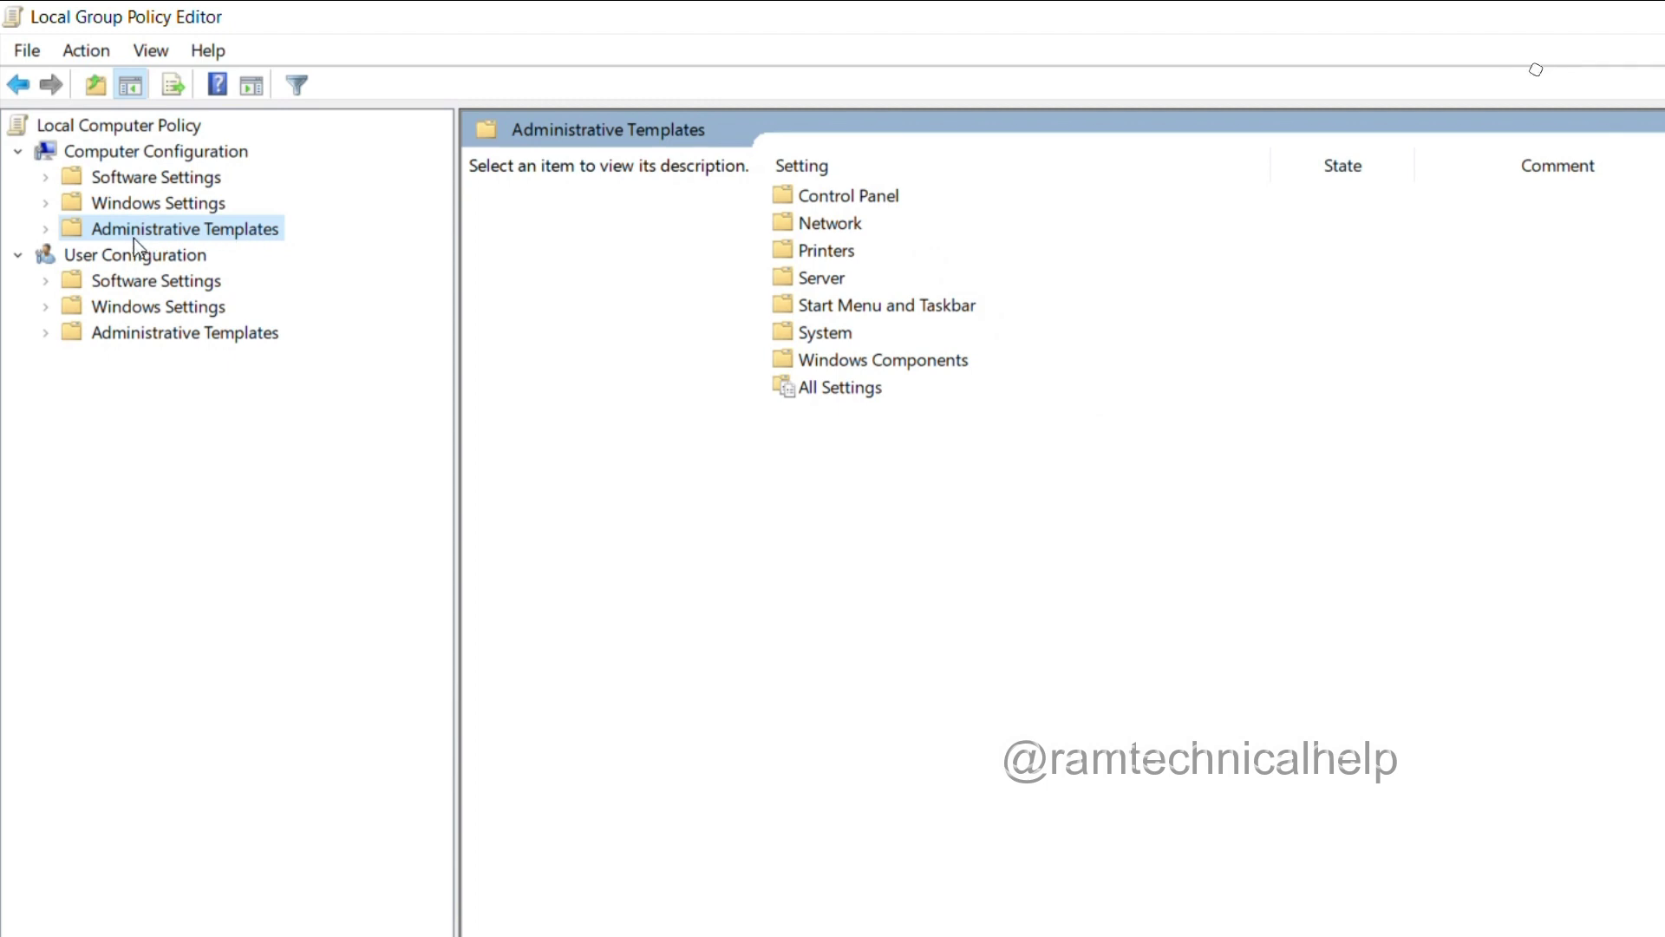
click(46, 229)
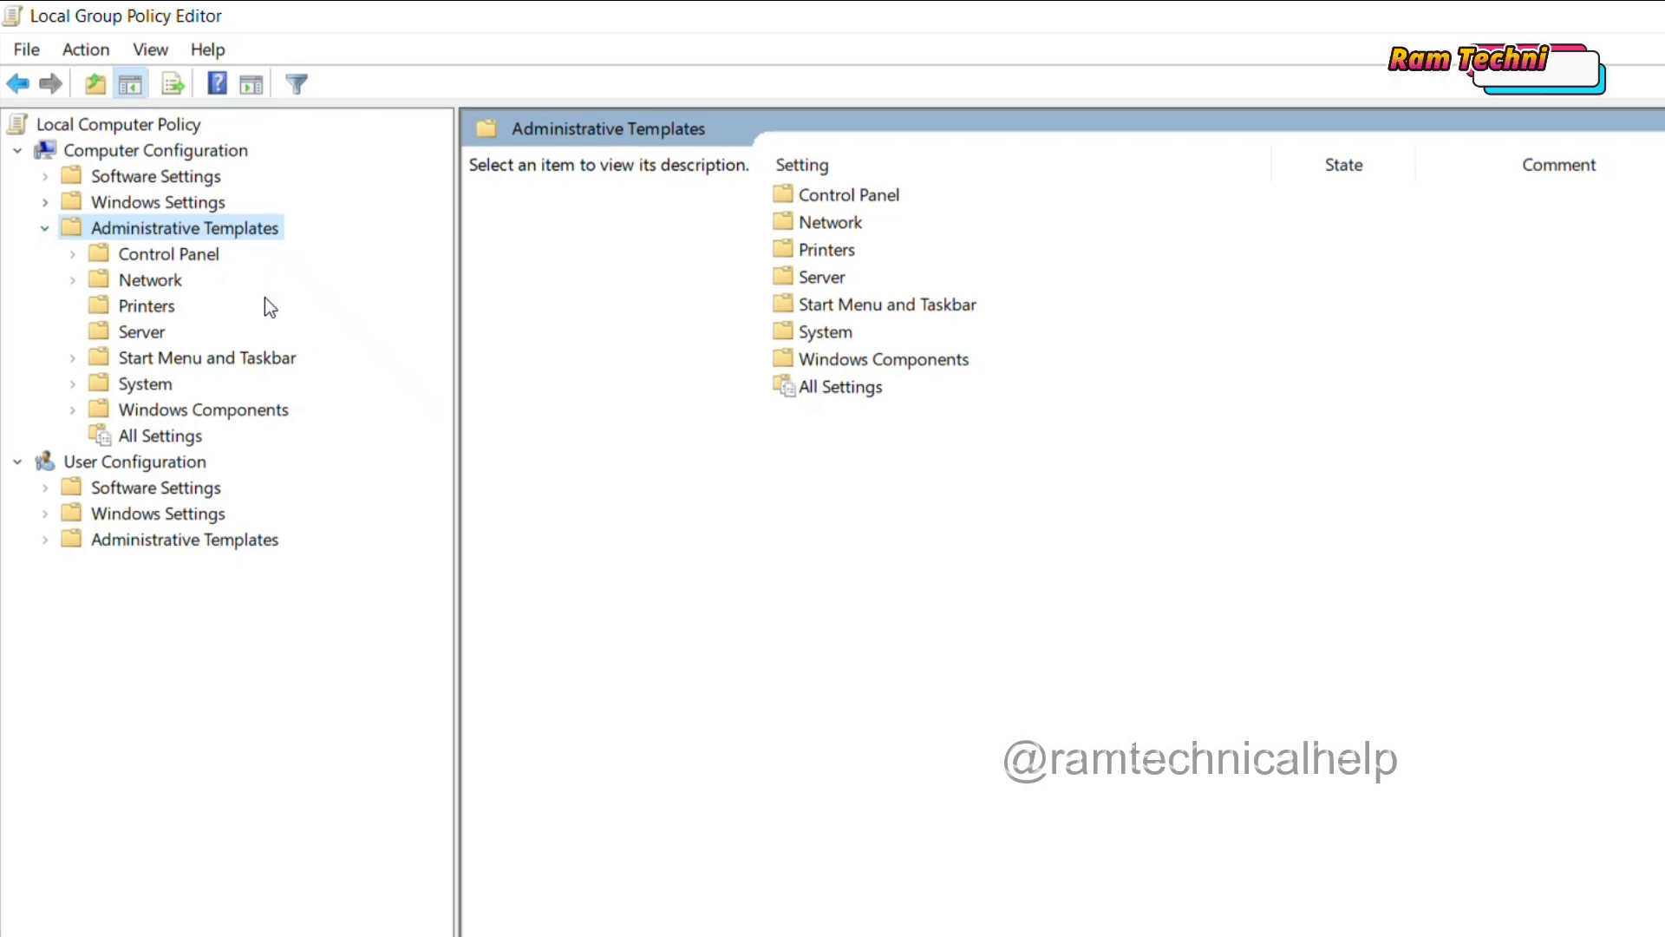
click(154, 414)
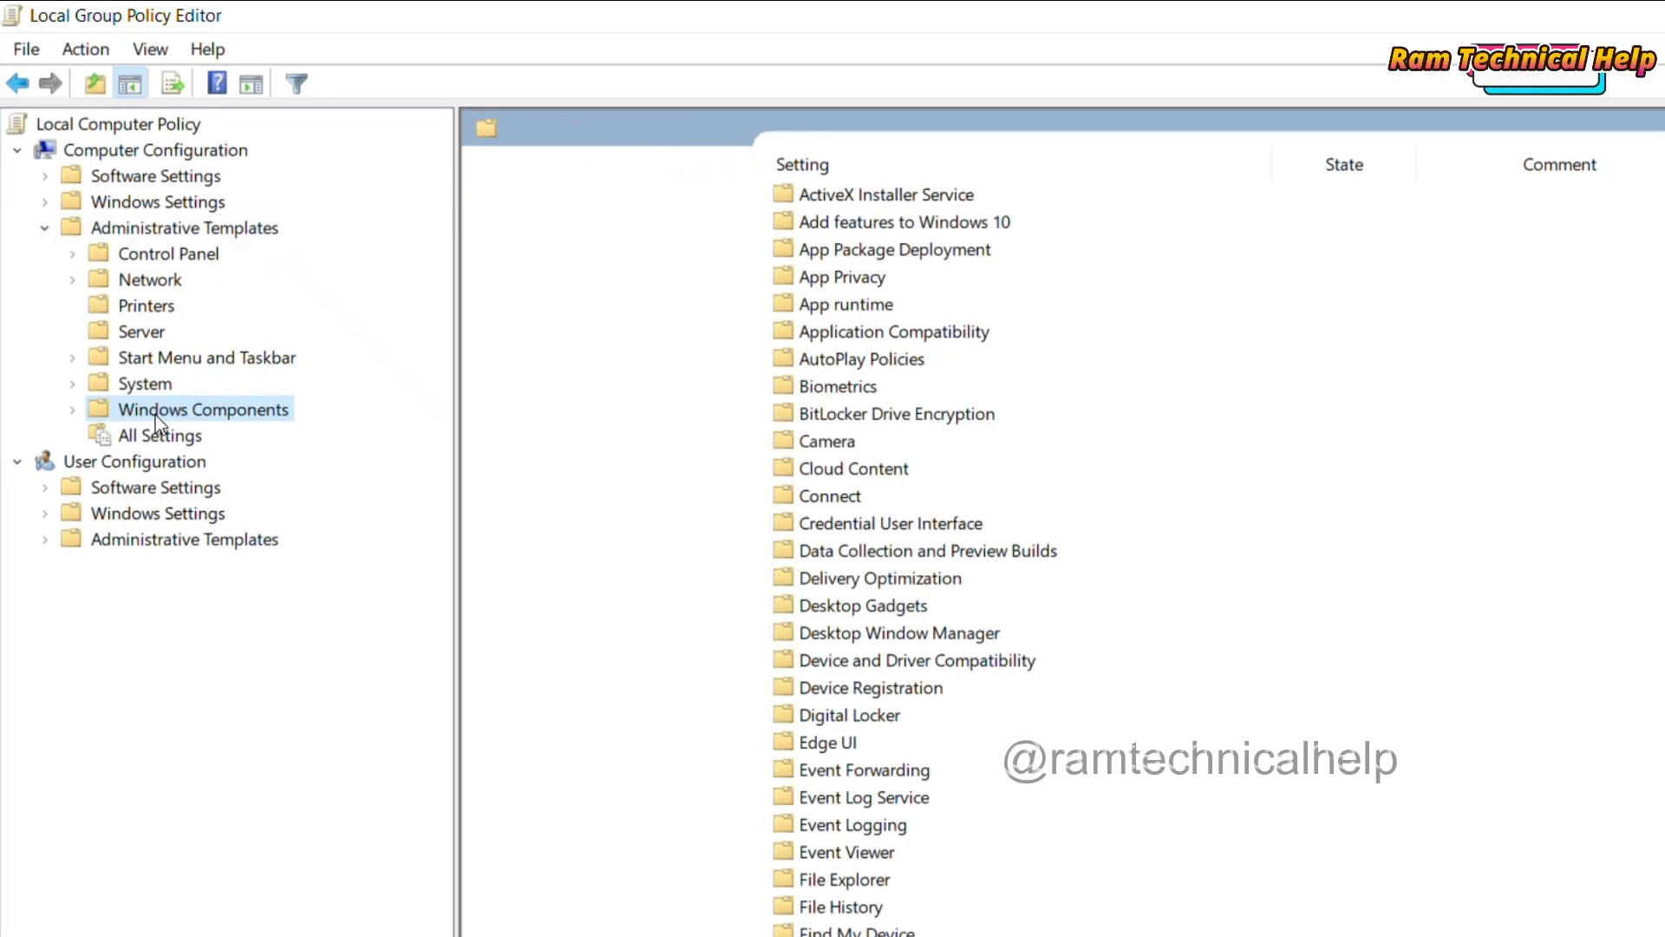
click(78, 411)
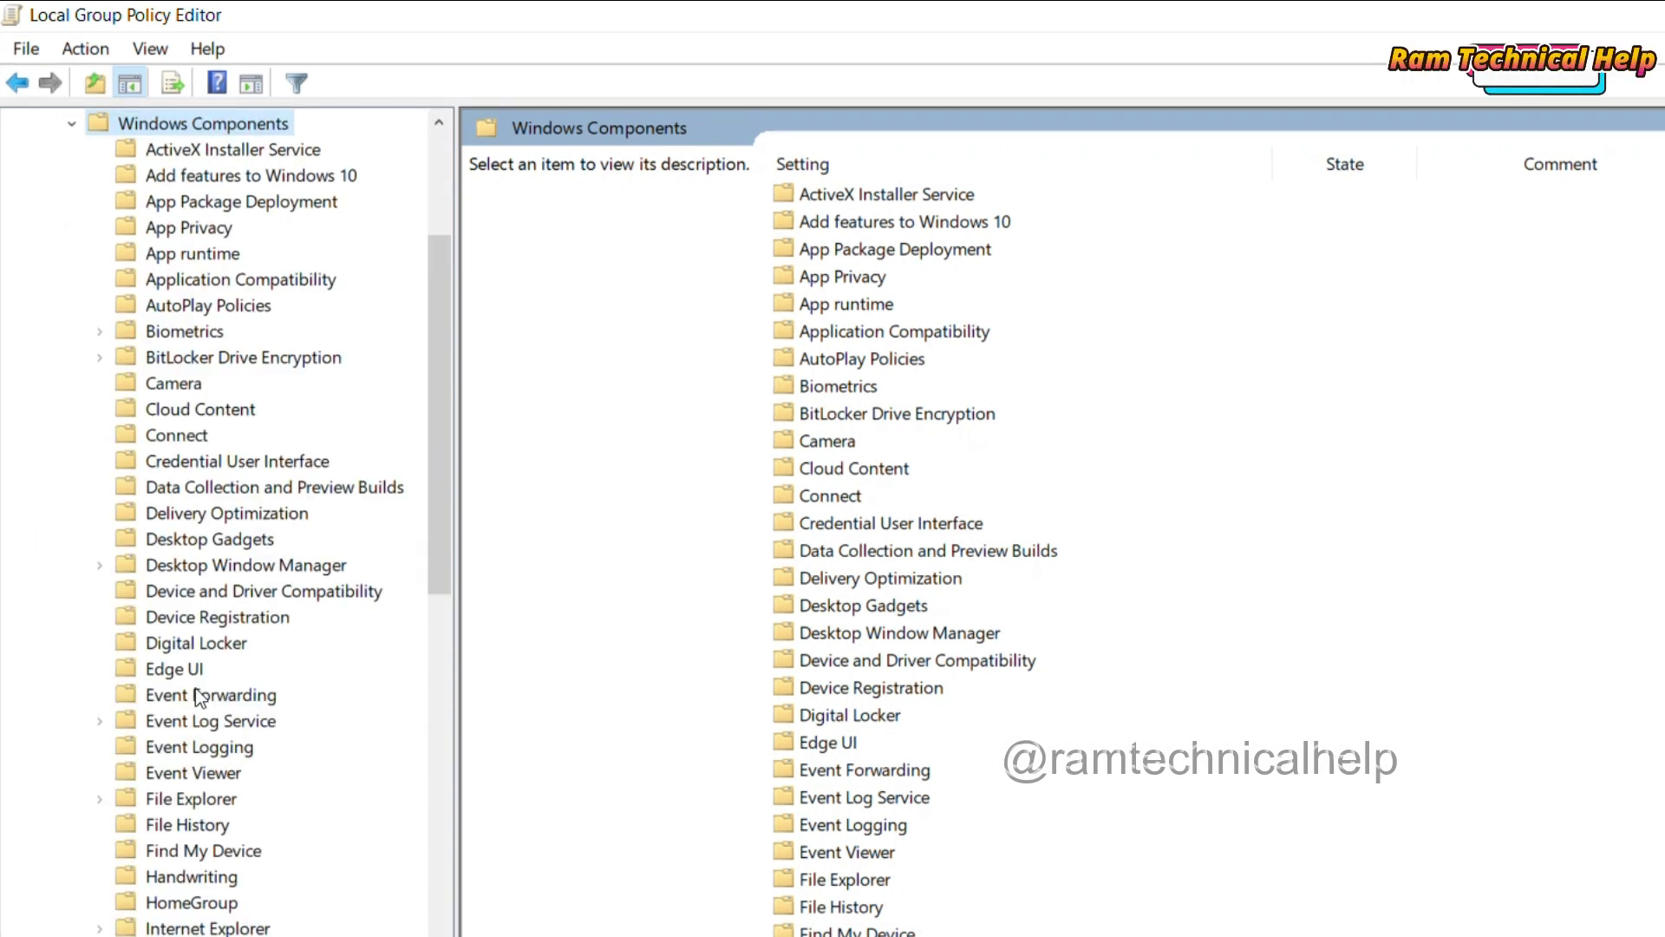
scroll(202, 701, down, 1)
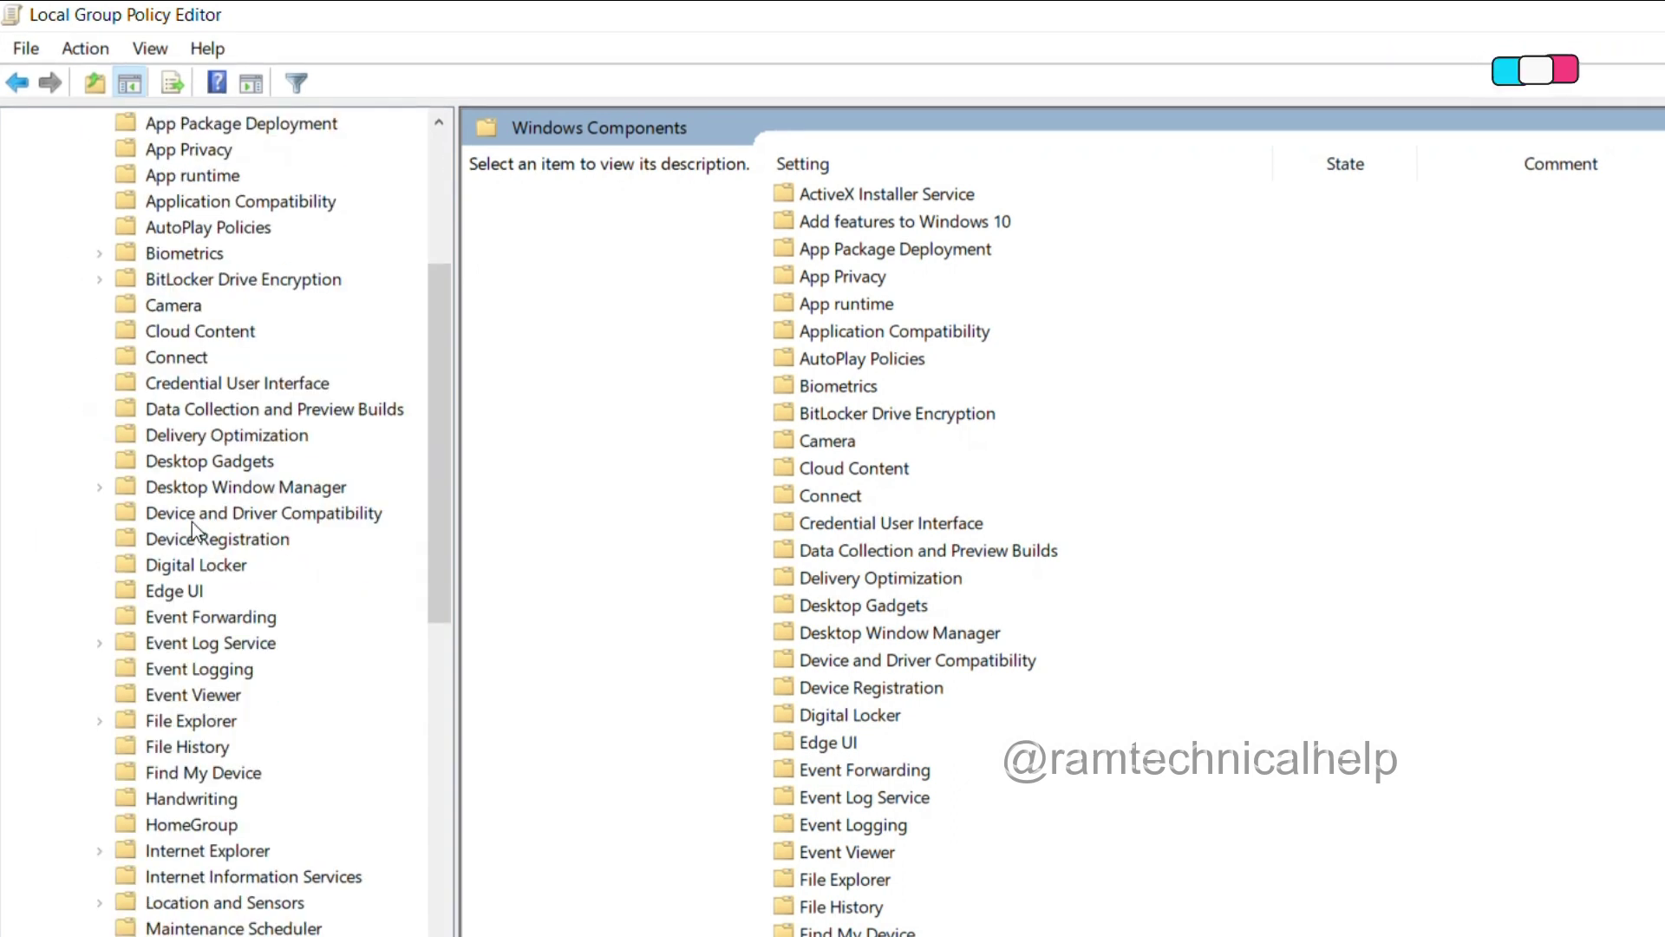
click(165, 281)
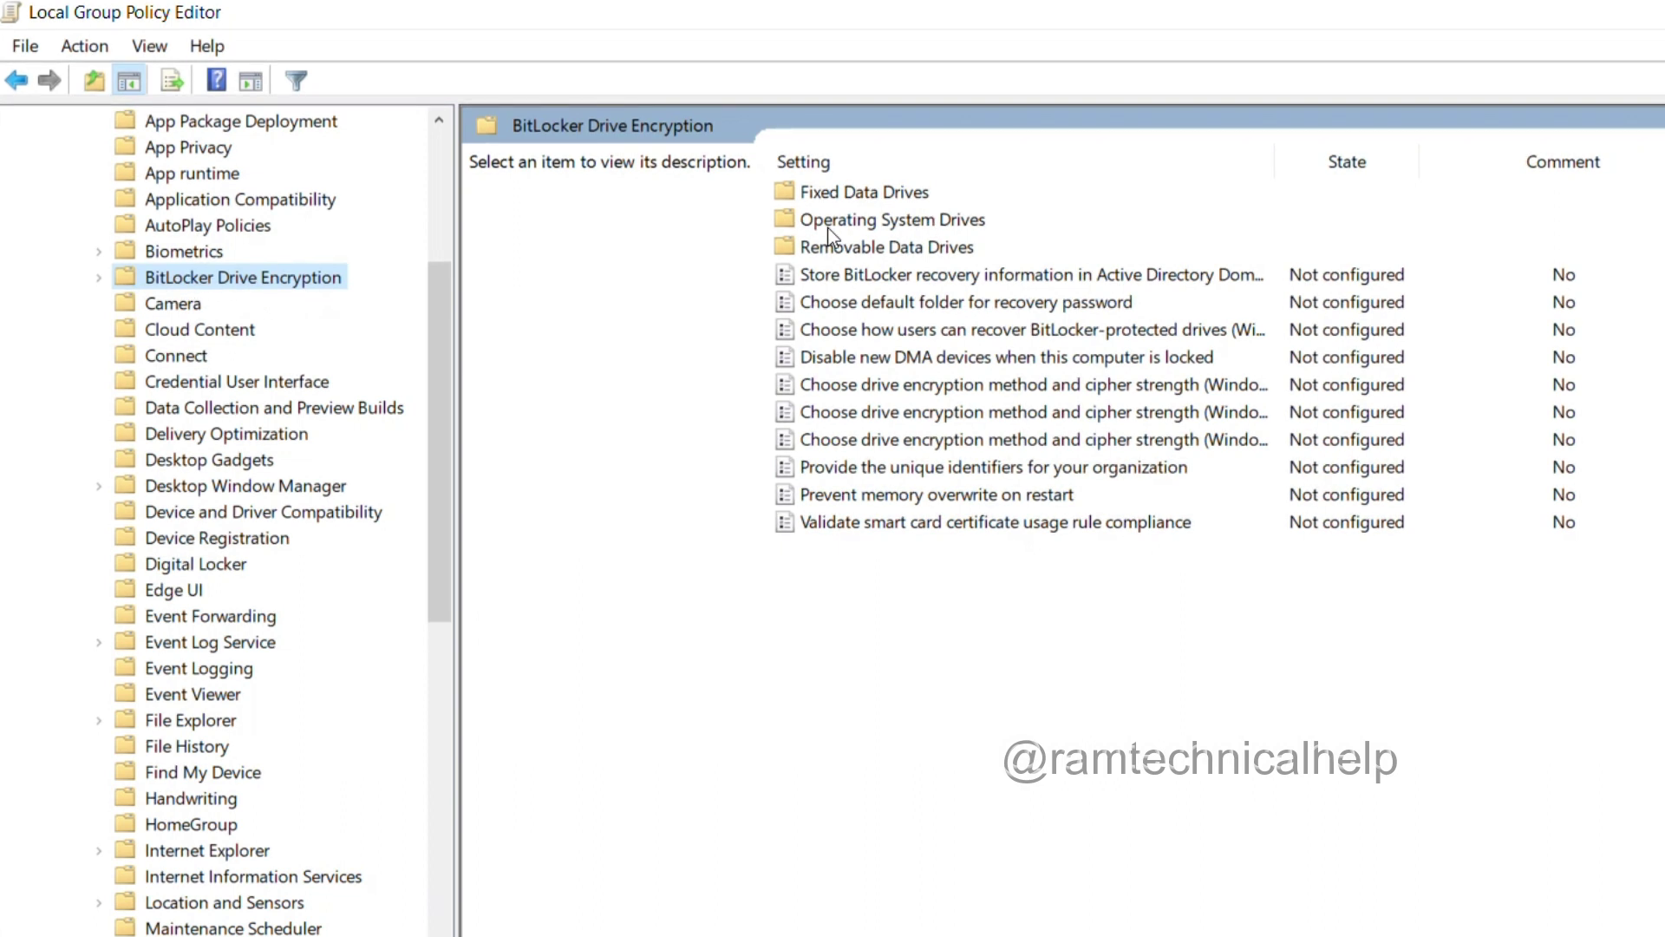
Step: Open the Operating System Drives folder and the 'Require additional authentication at startup' policy
click(862, 225)
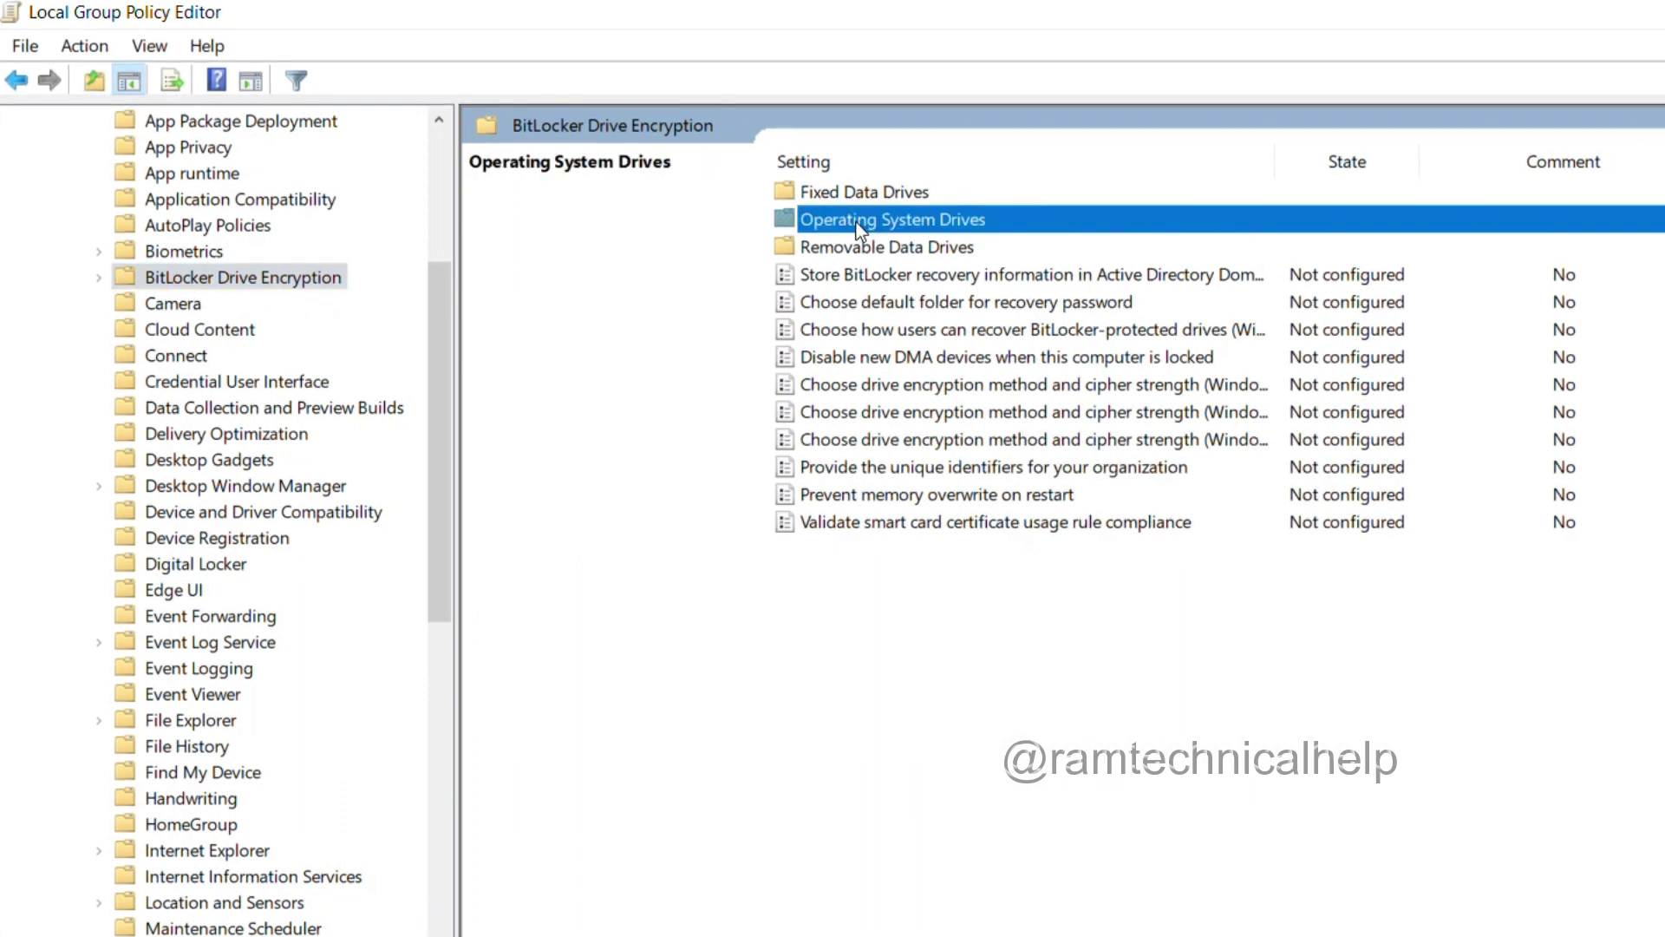
right_click(904, 222)
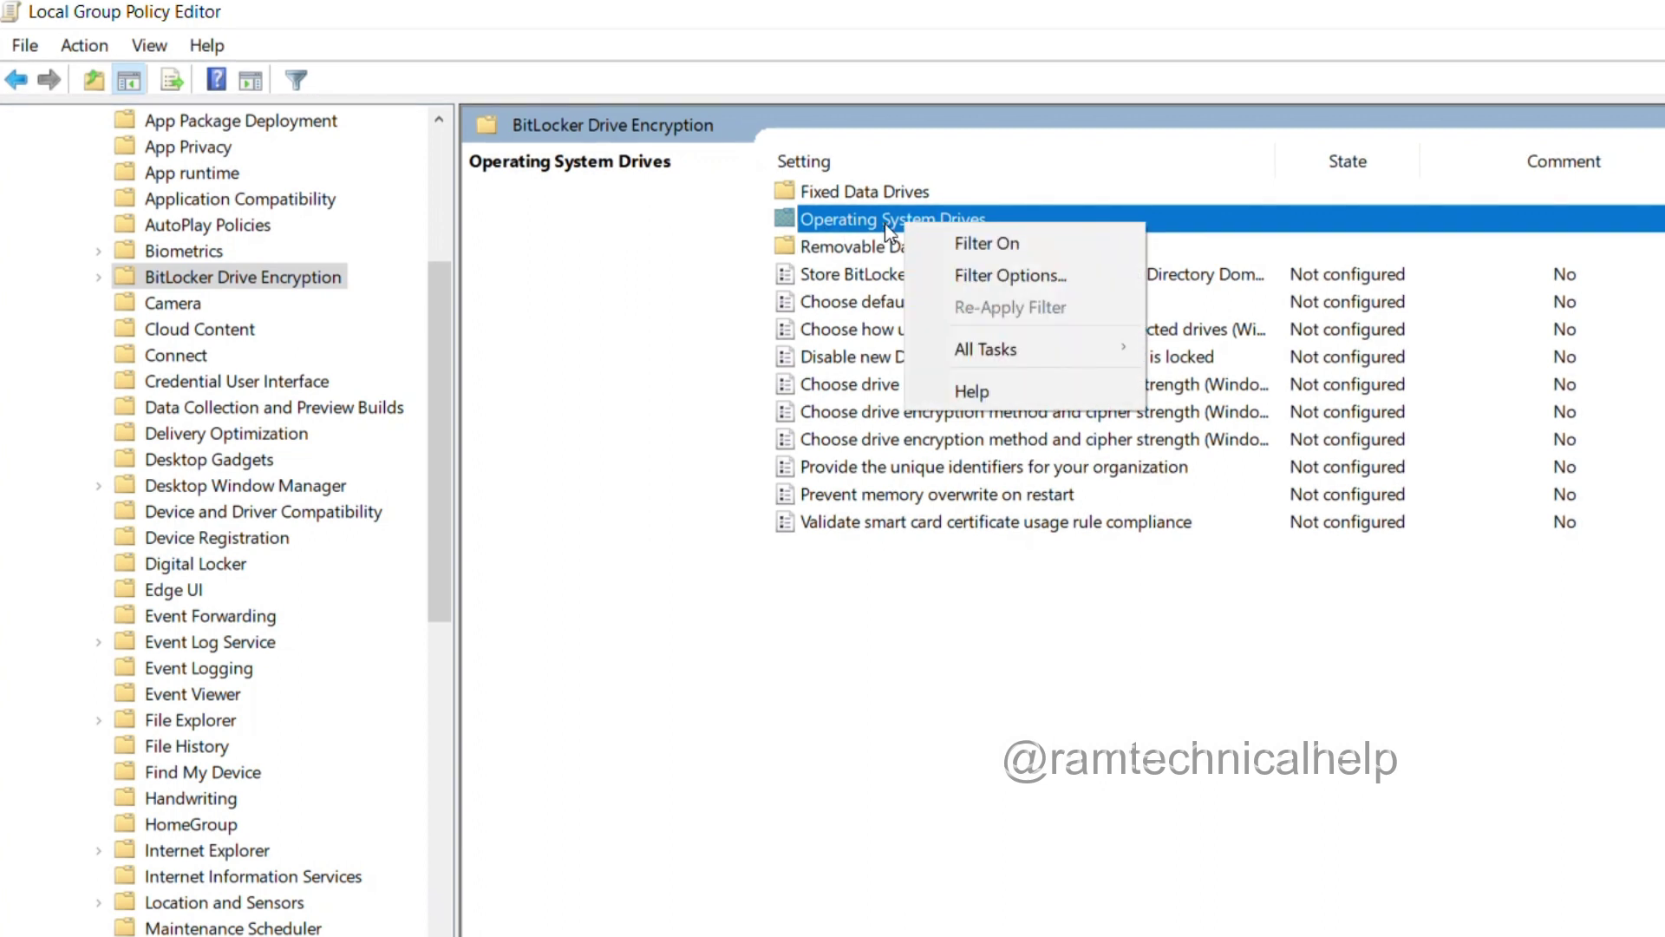
click(861, 227)
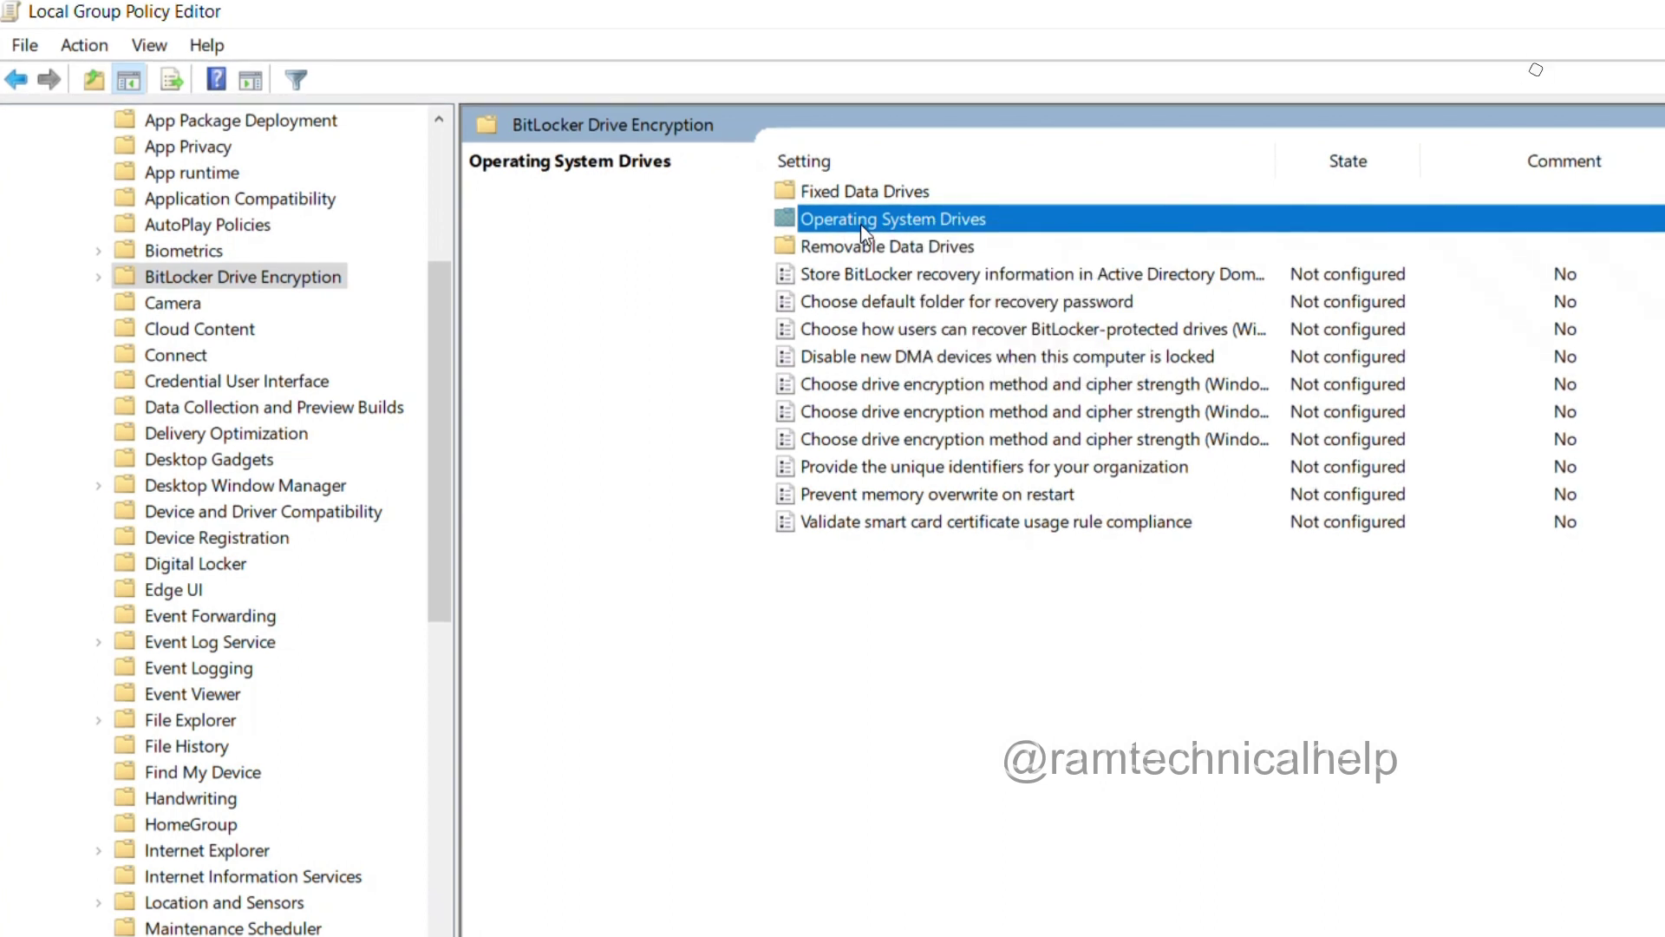
double_click(863, 224)
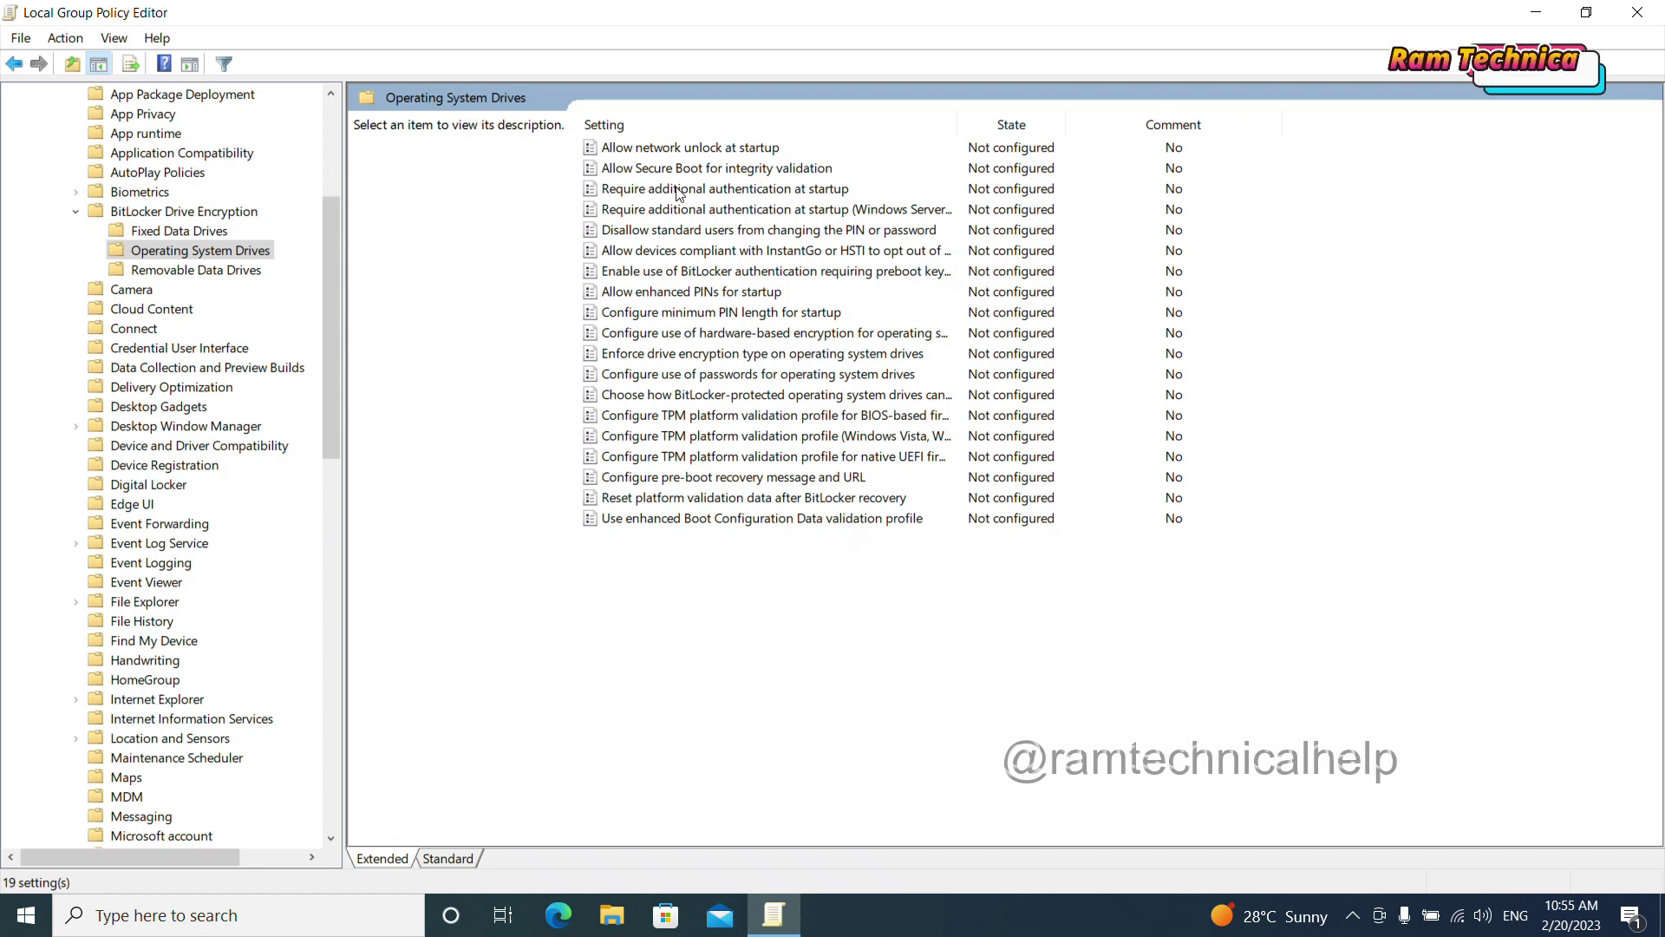
click(702, 189)
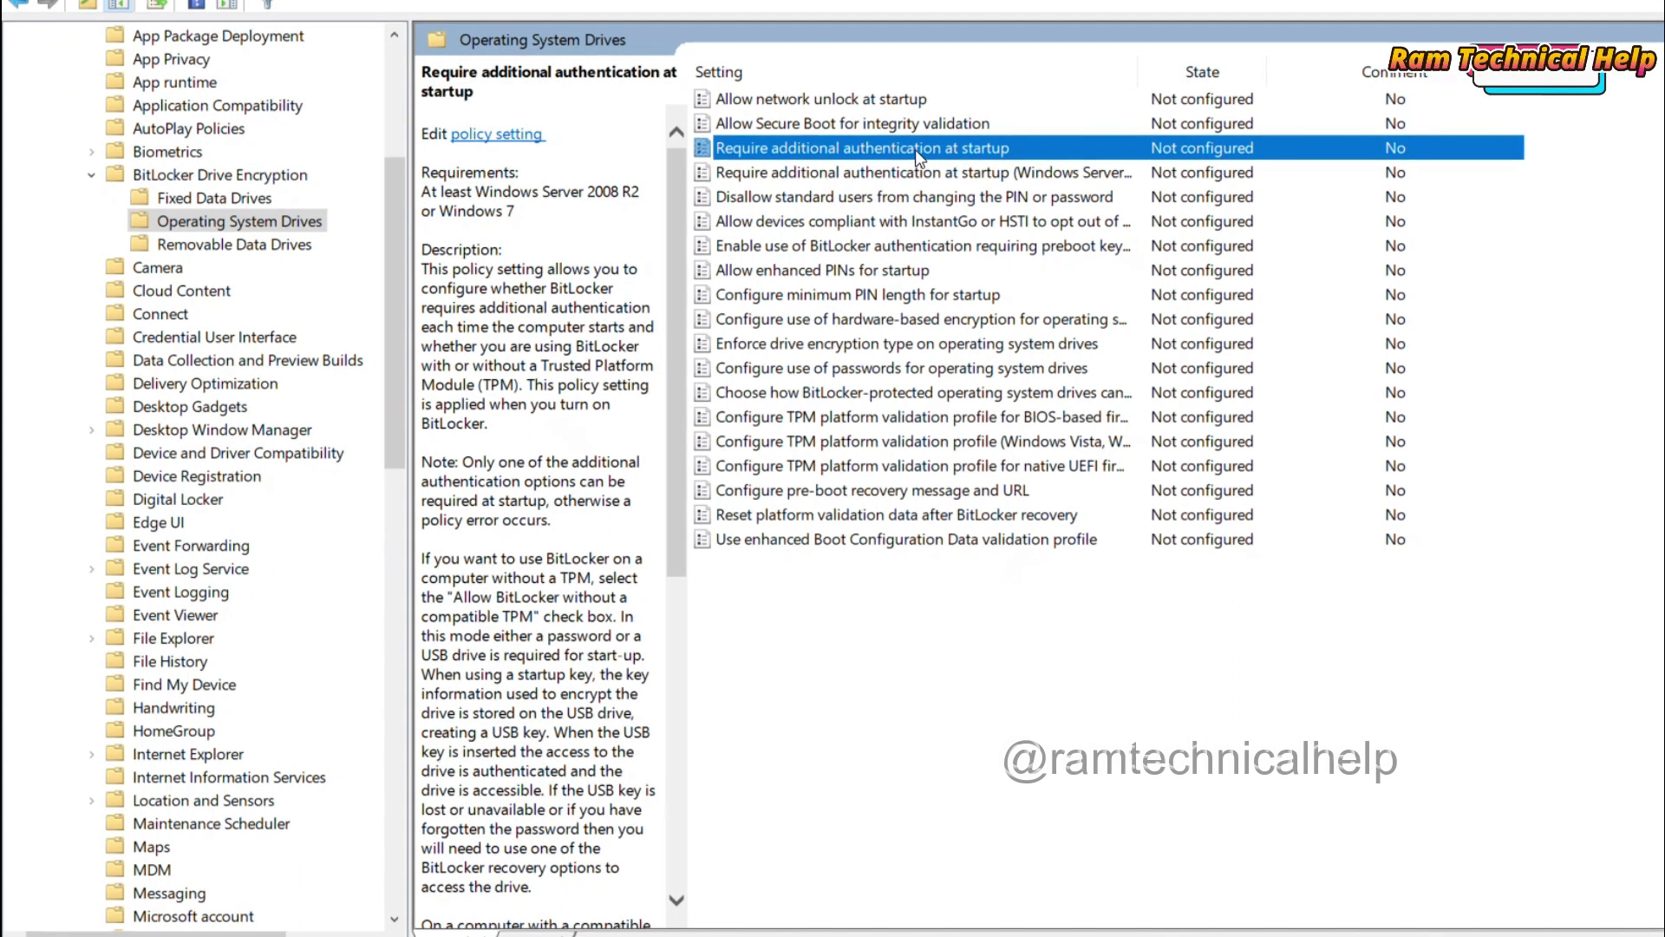
double_click(919, 154)
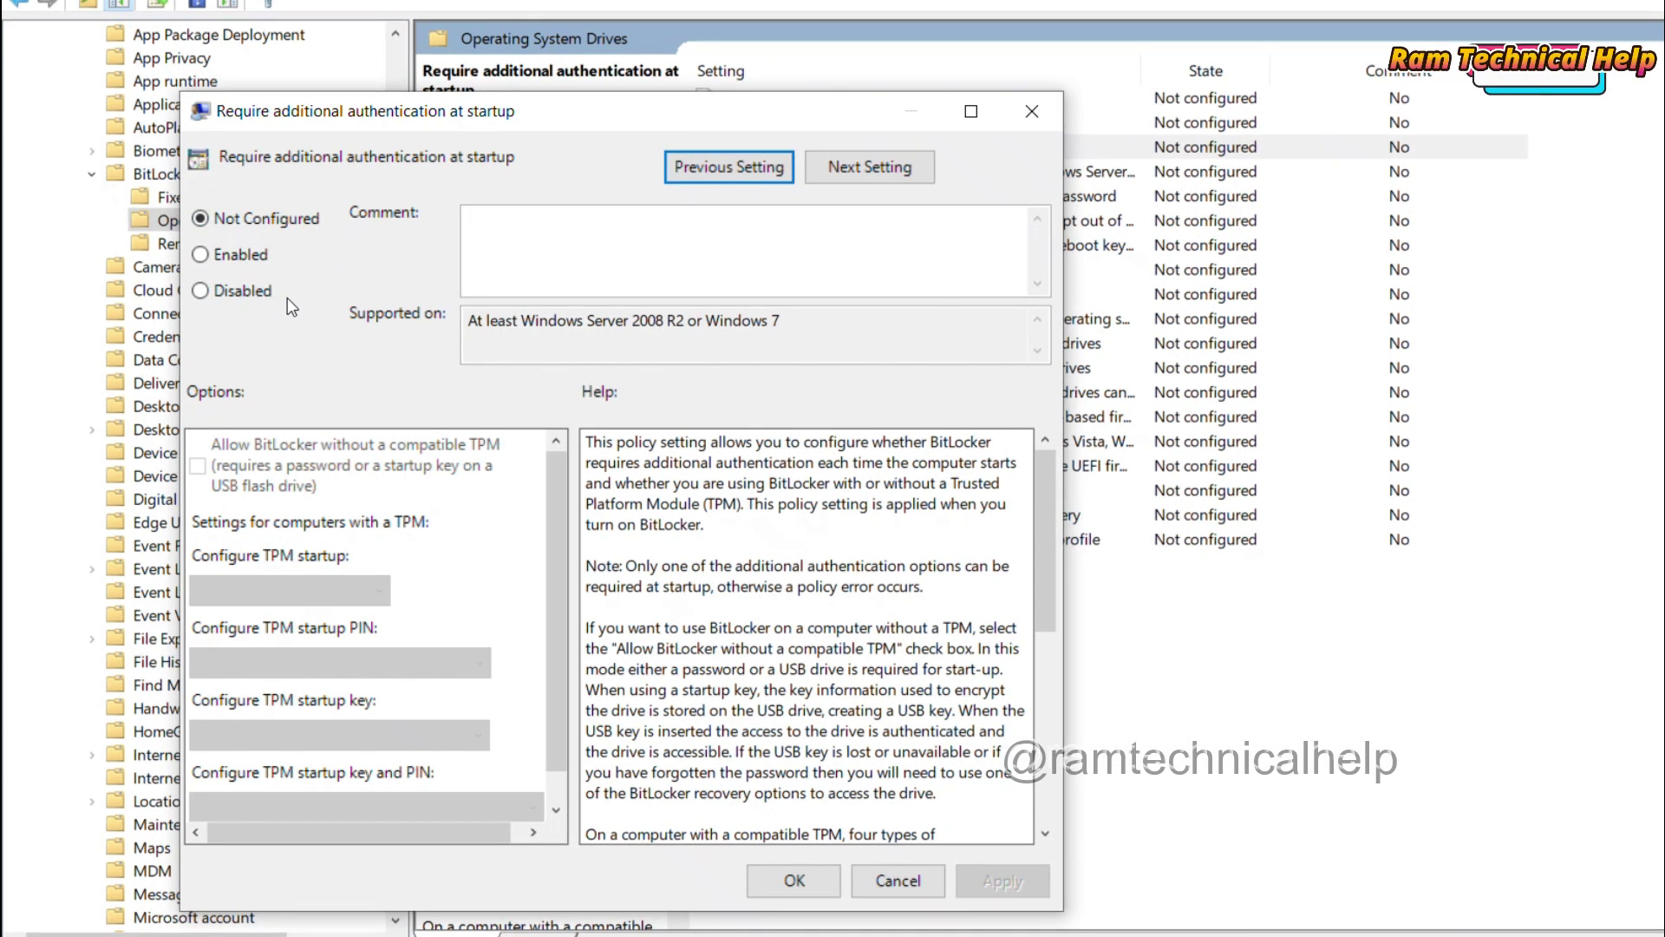
Step: Enable 'Require additional authentication at startup' with TPM-less BitLocker allowed, and apply it
click(202, 257)
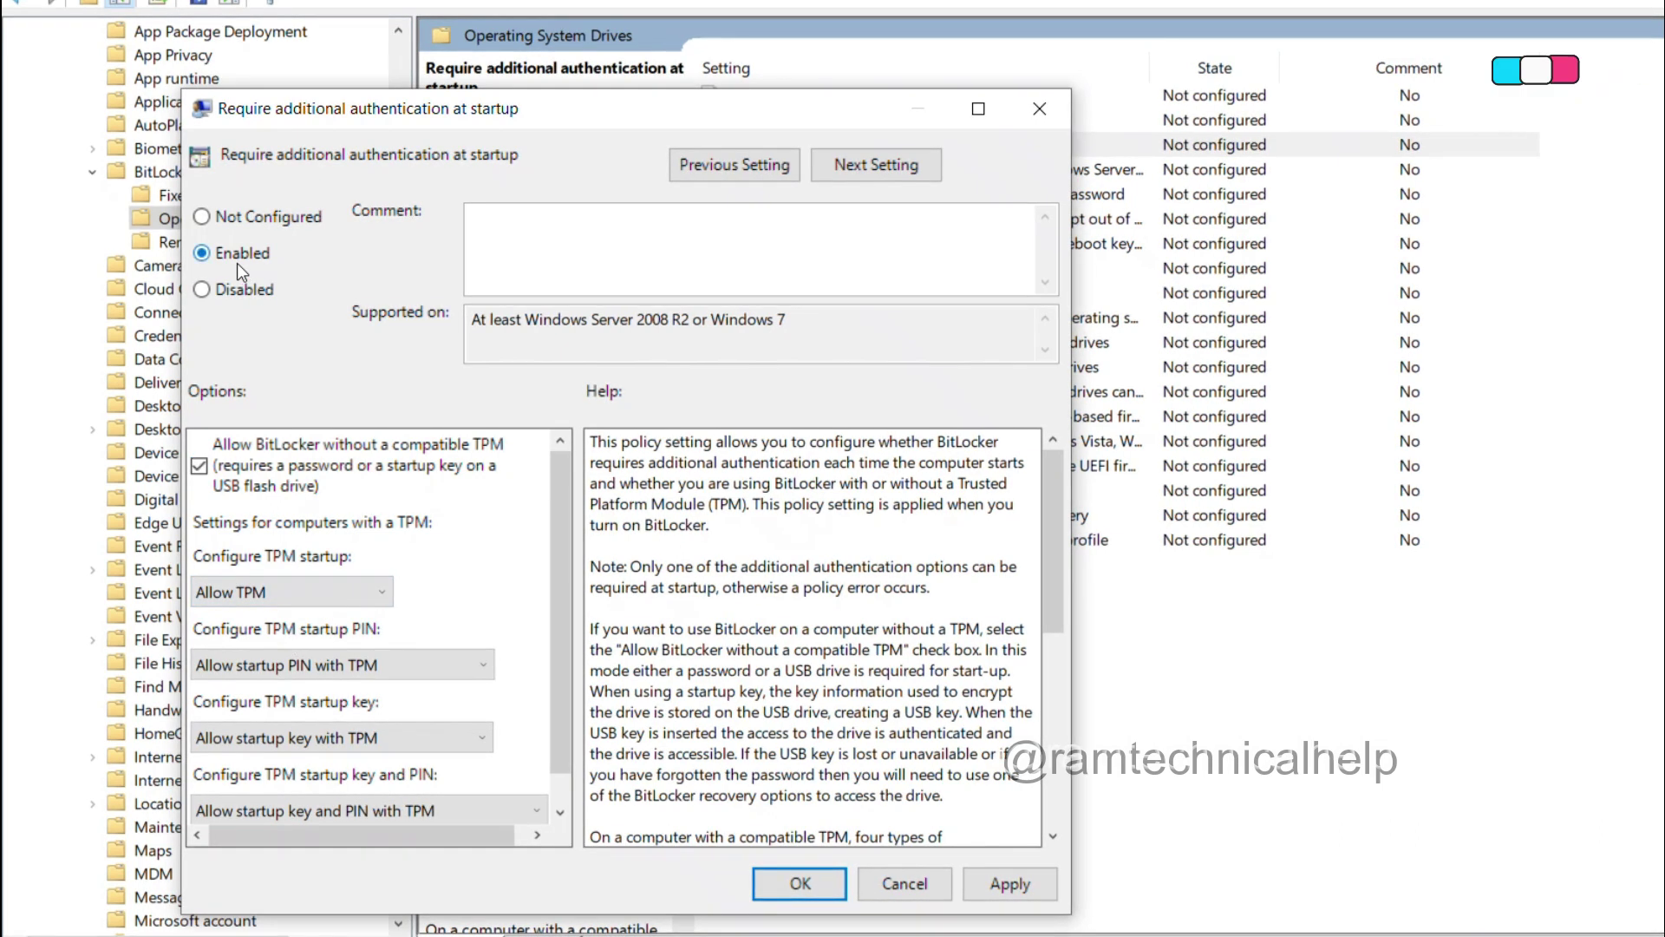
click(1011, 885)
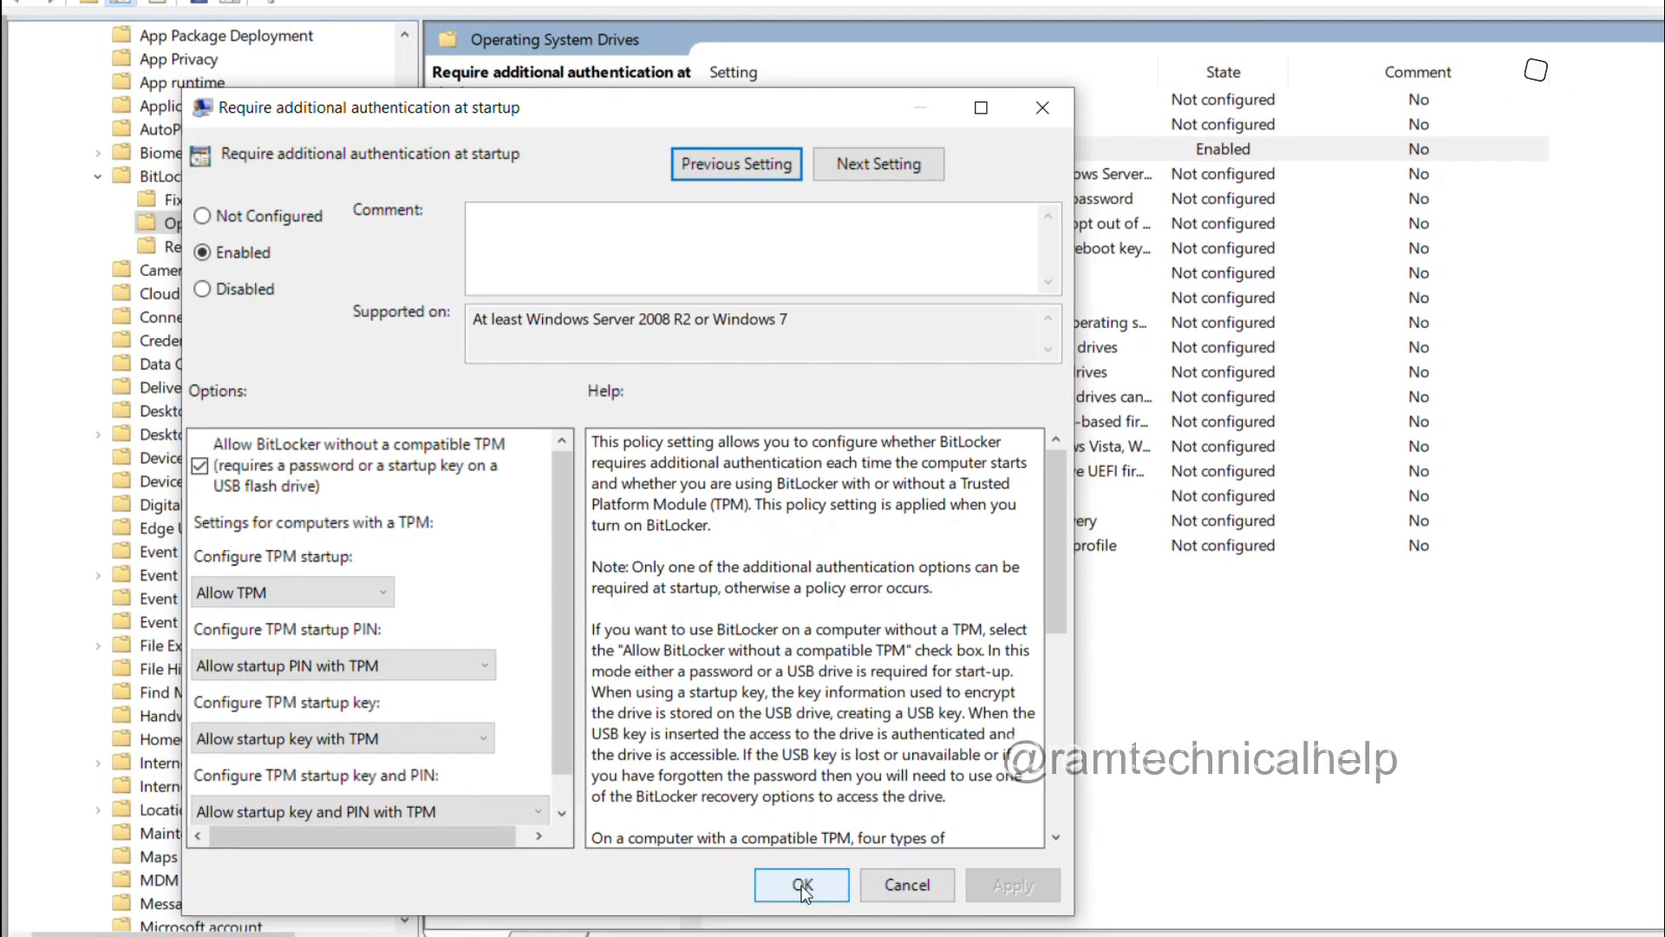
click(801, 885)
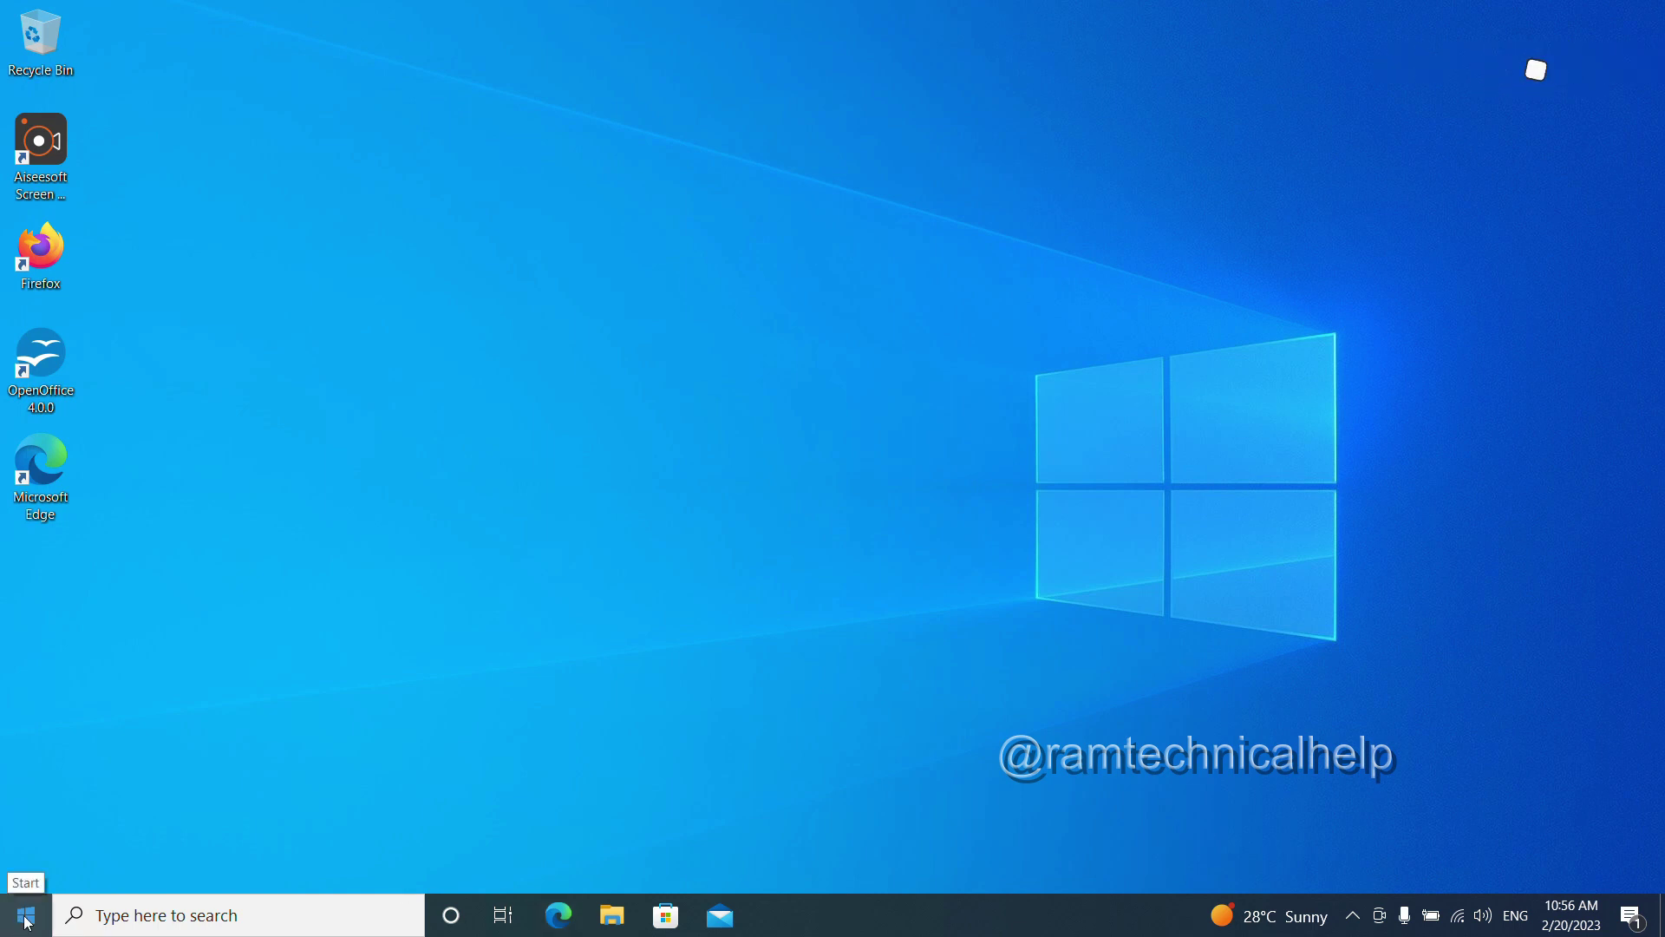
Step: Run the 'control' command from the Run dialog to open Control Panel
right_click(26, 918)
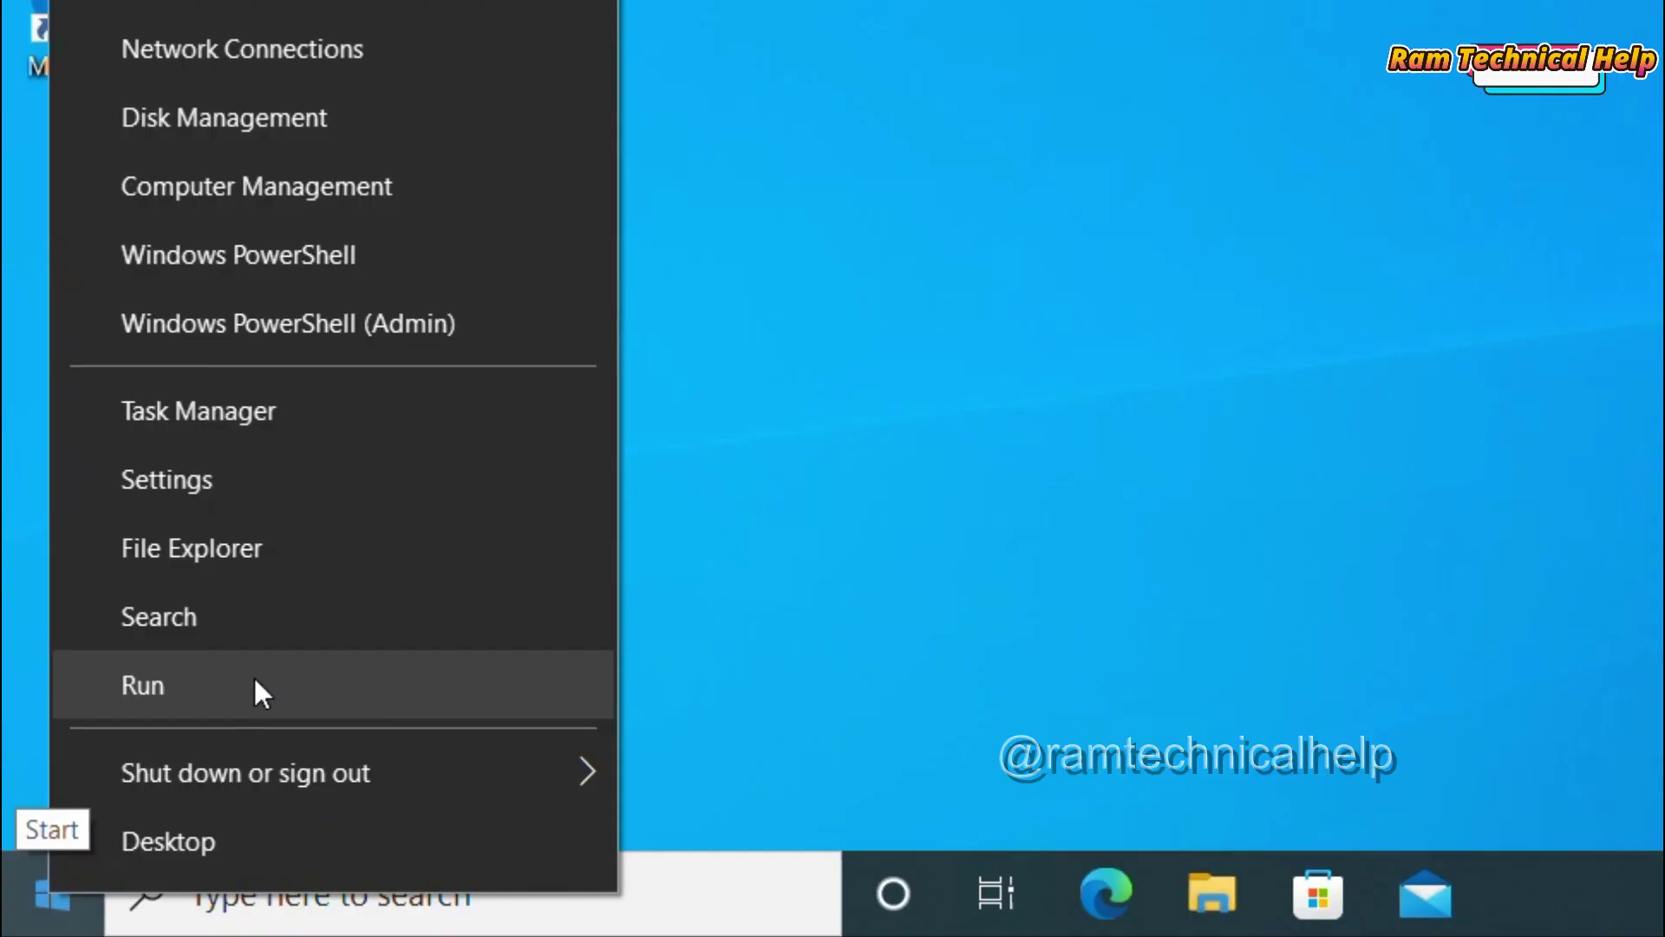
click(133, 803)
text(c)
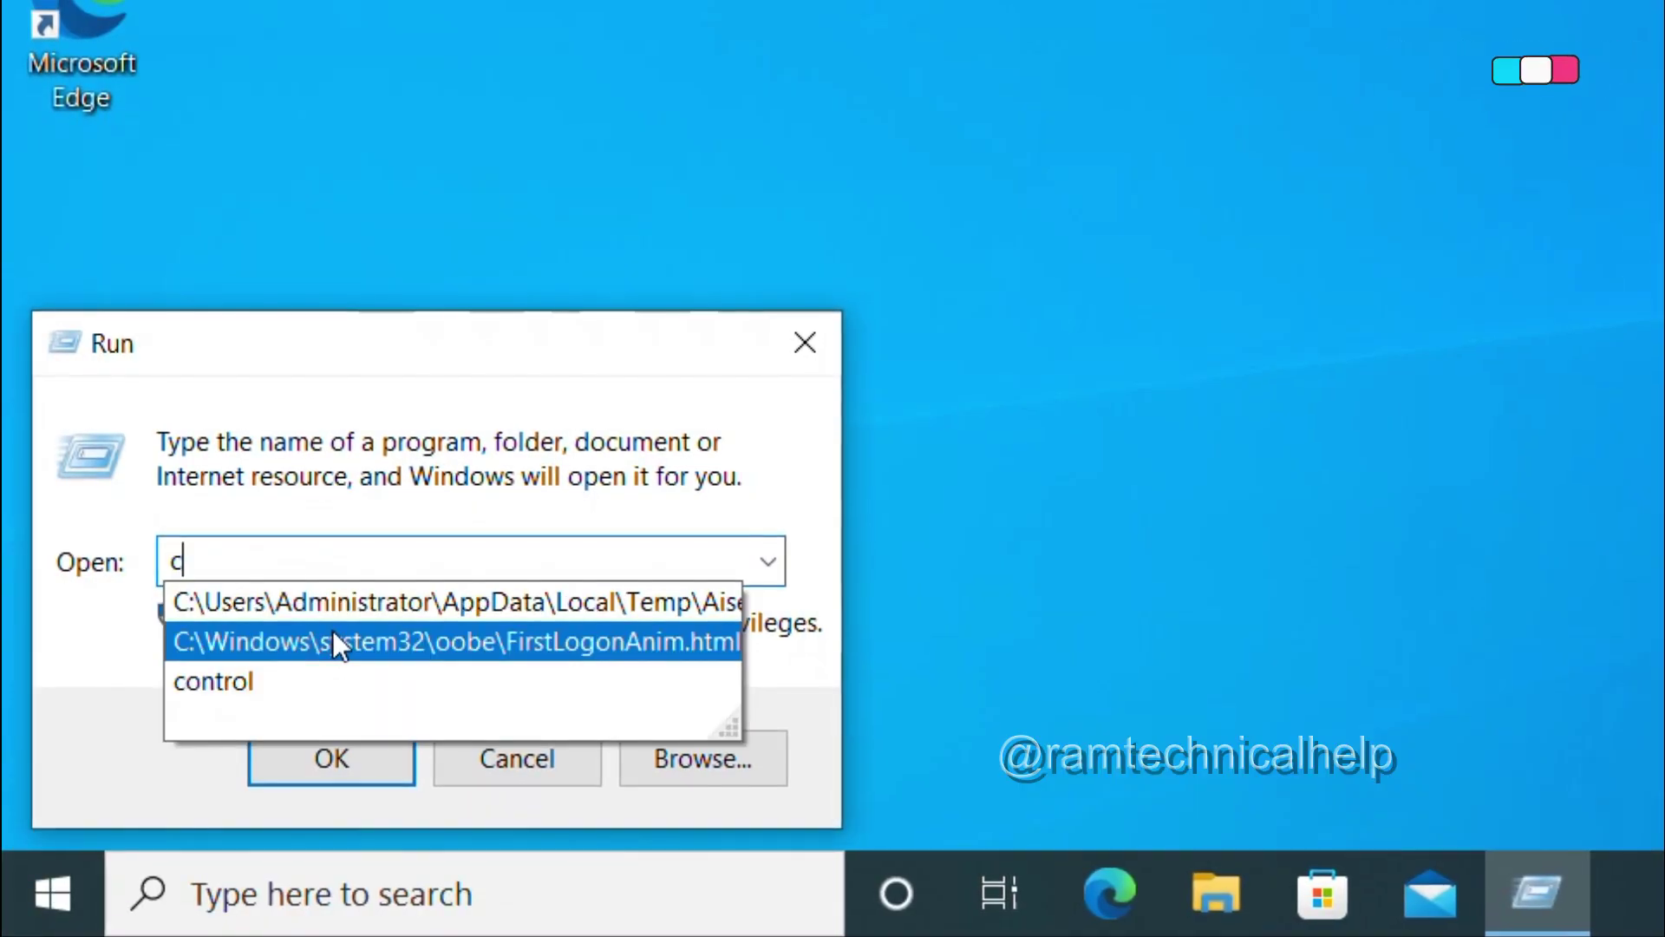
click(296, 678)
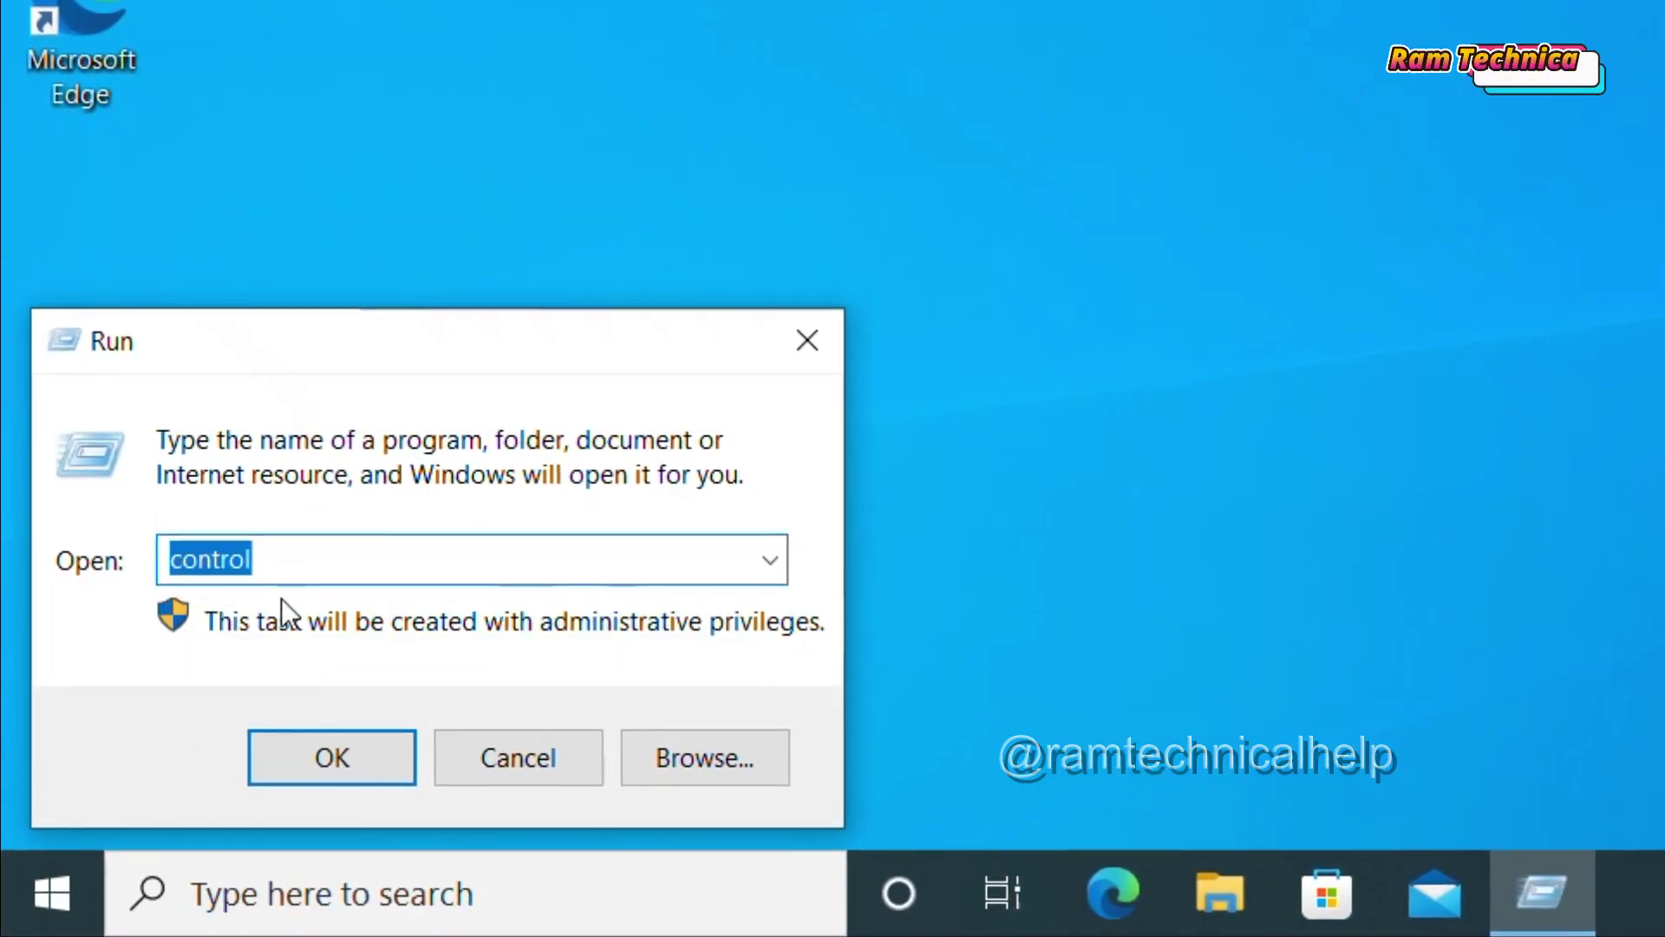
click(316, 764)
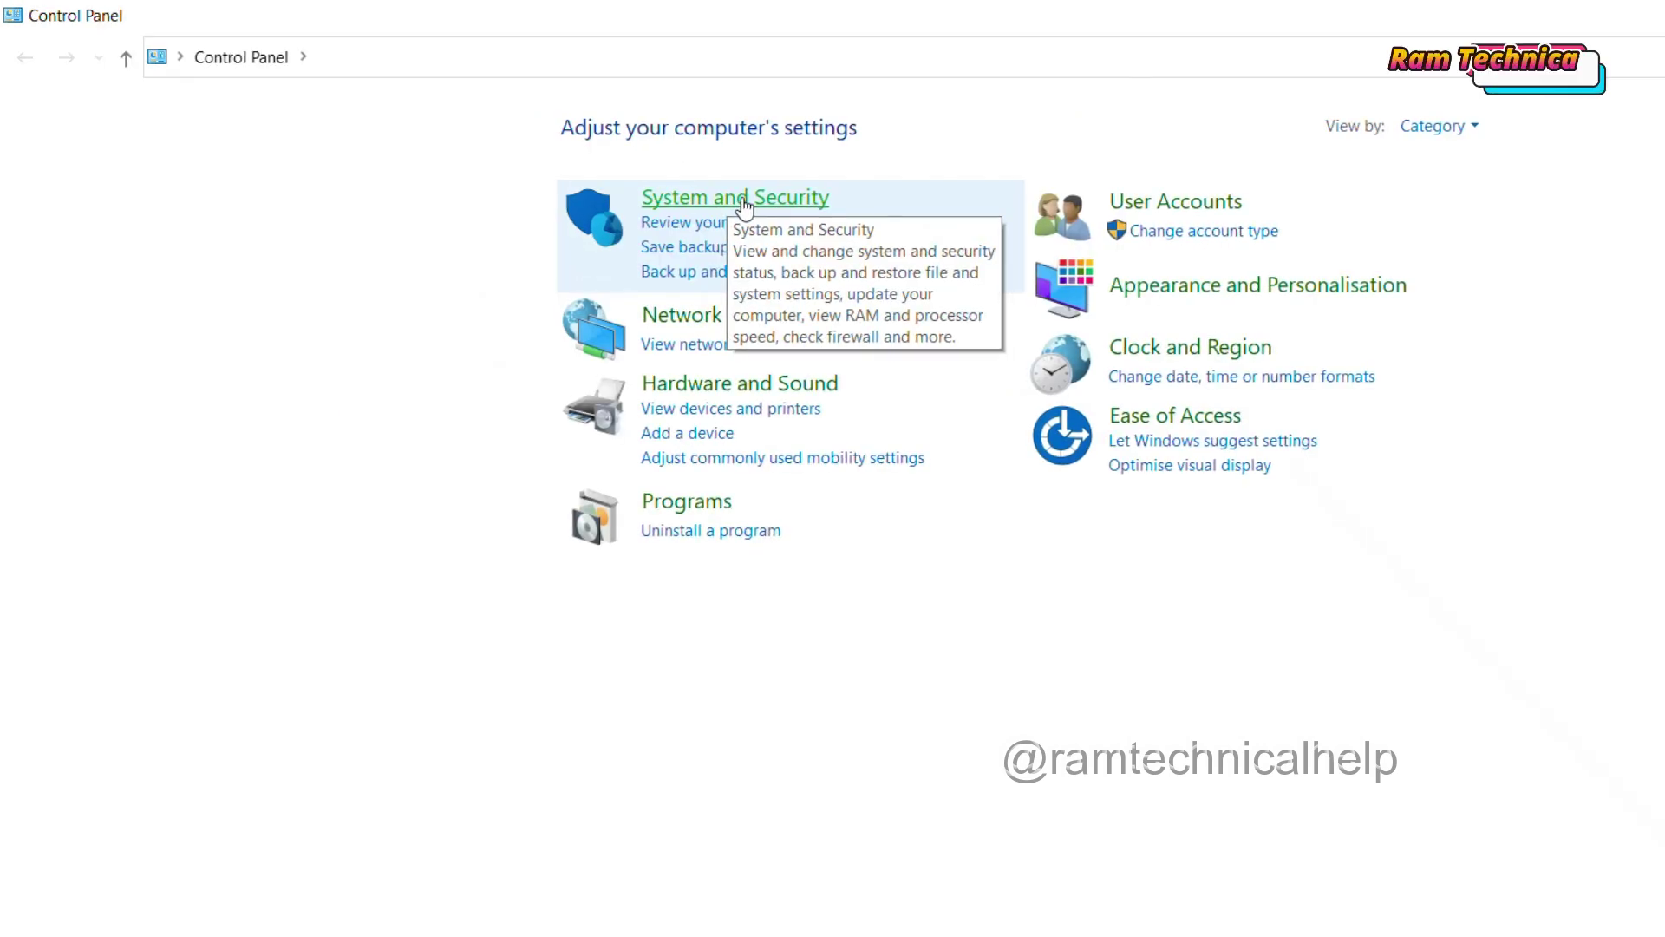
Step: Go to System and Security > BitLocker Drive Encryption and turn BitLocker on for C:
click(744, 206)
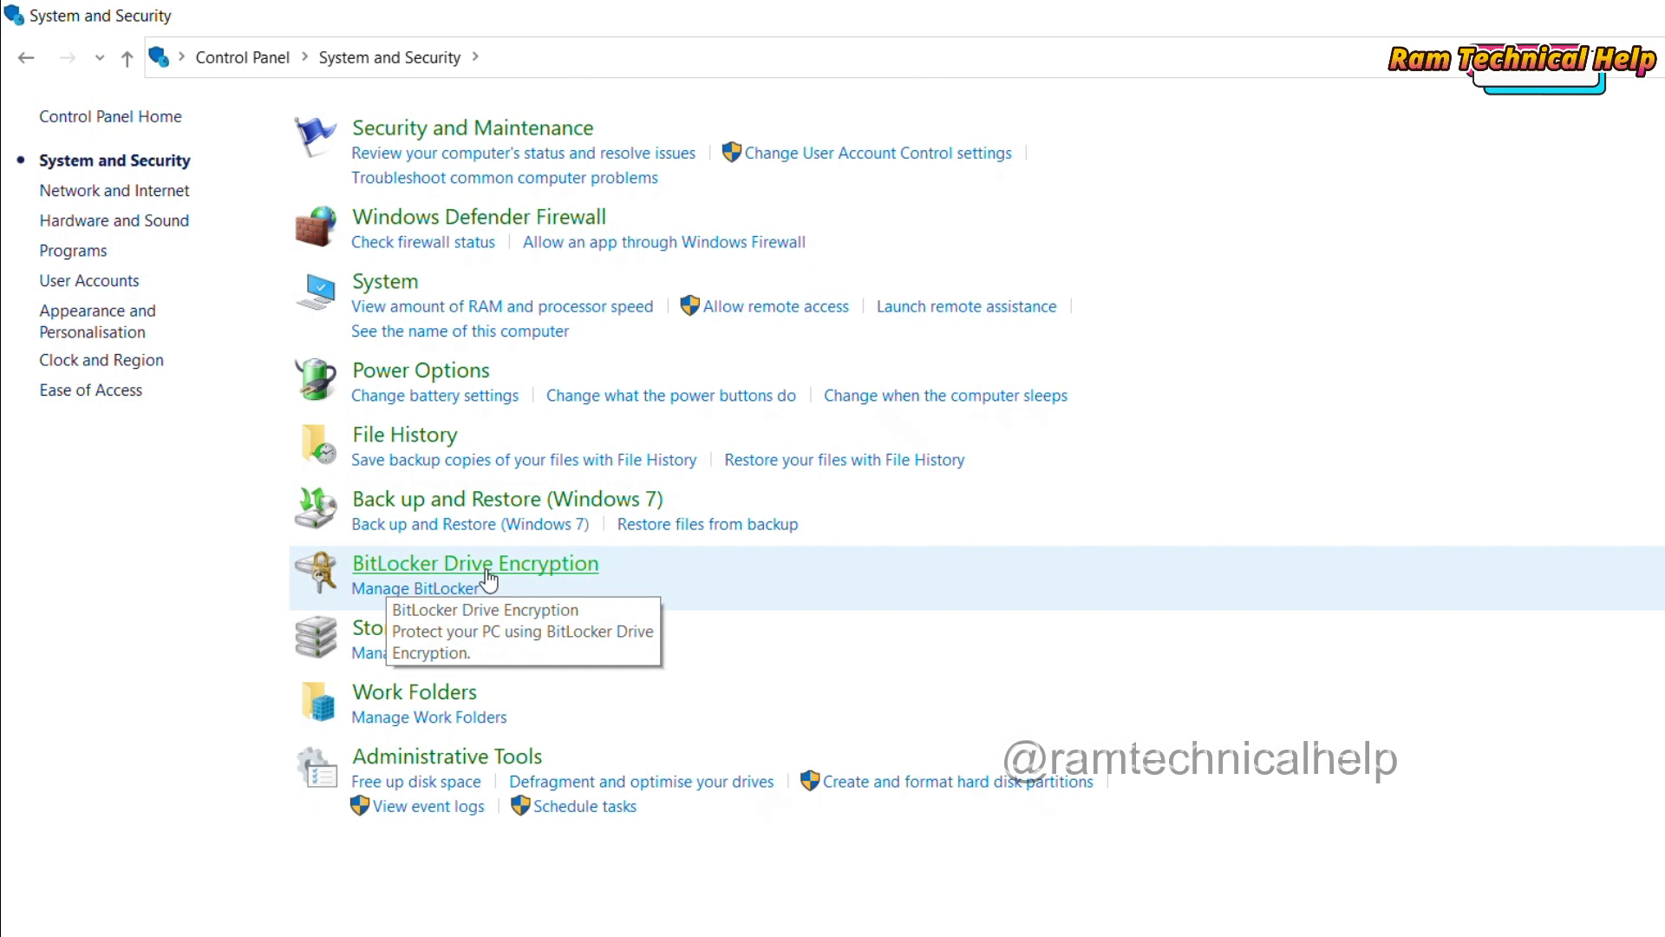
click(536, 569)
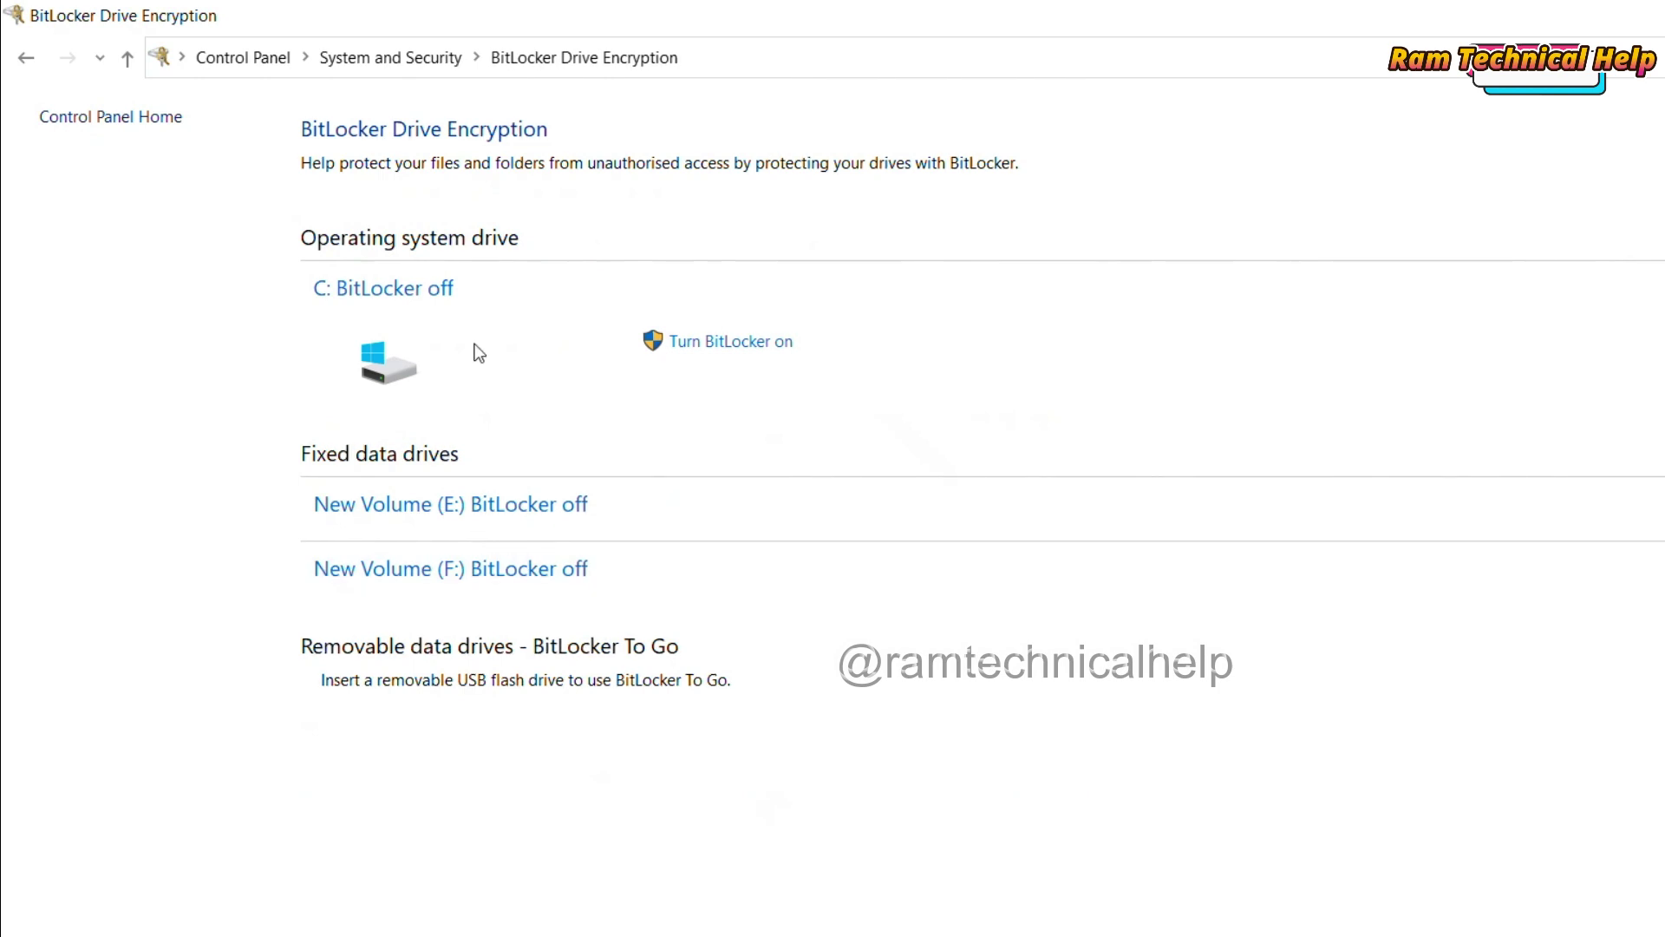
click(747, 346)
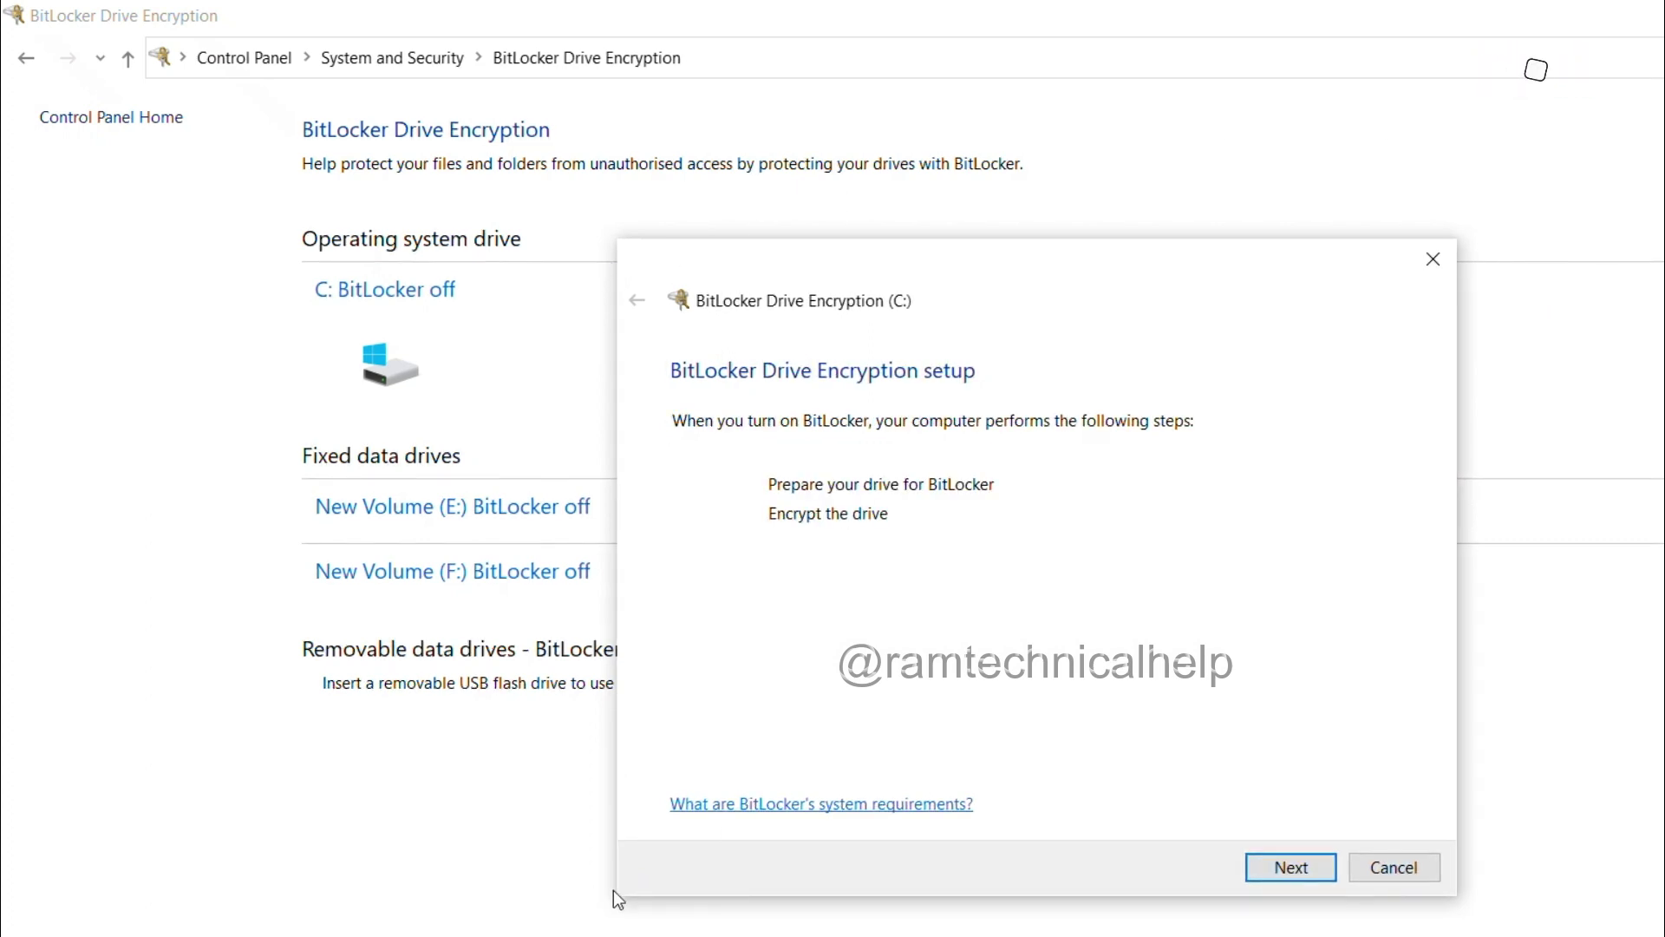
Step: Advance the wizard twice to prepare drive C: for BitLocker
click(1292, 867)
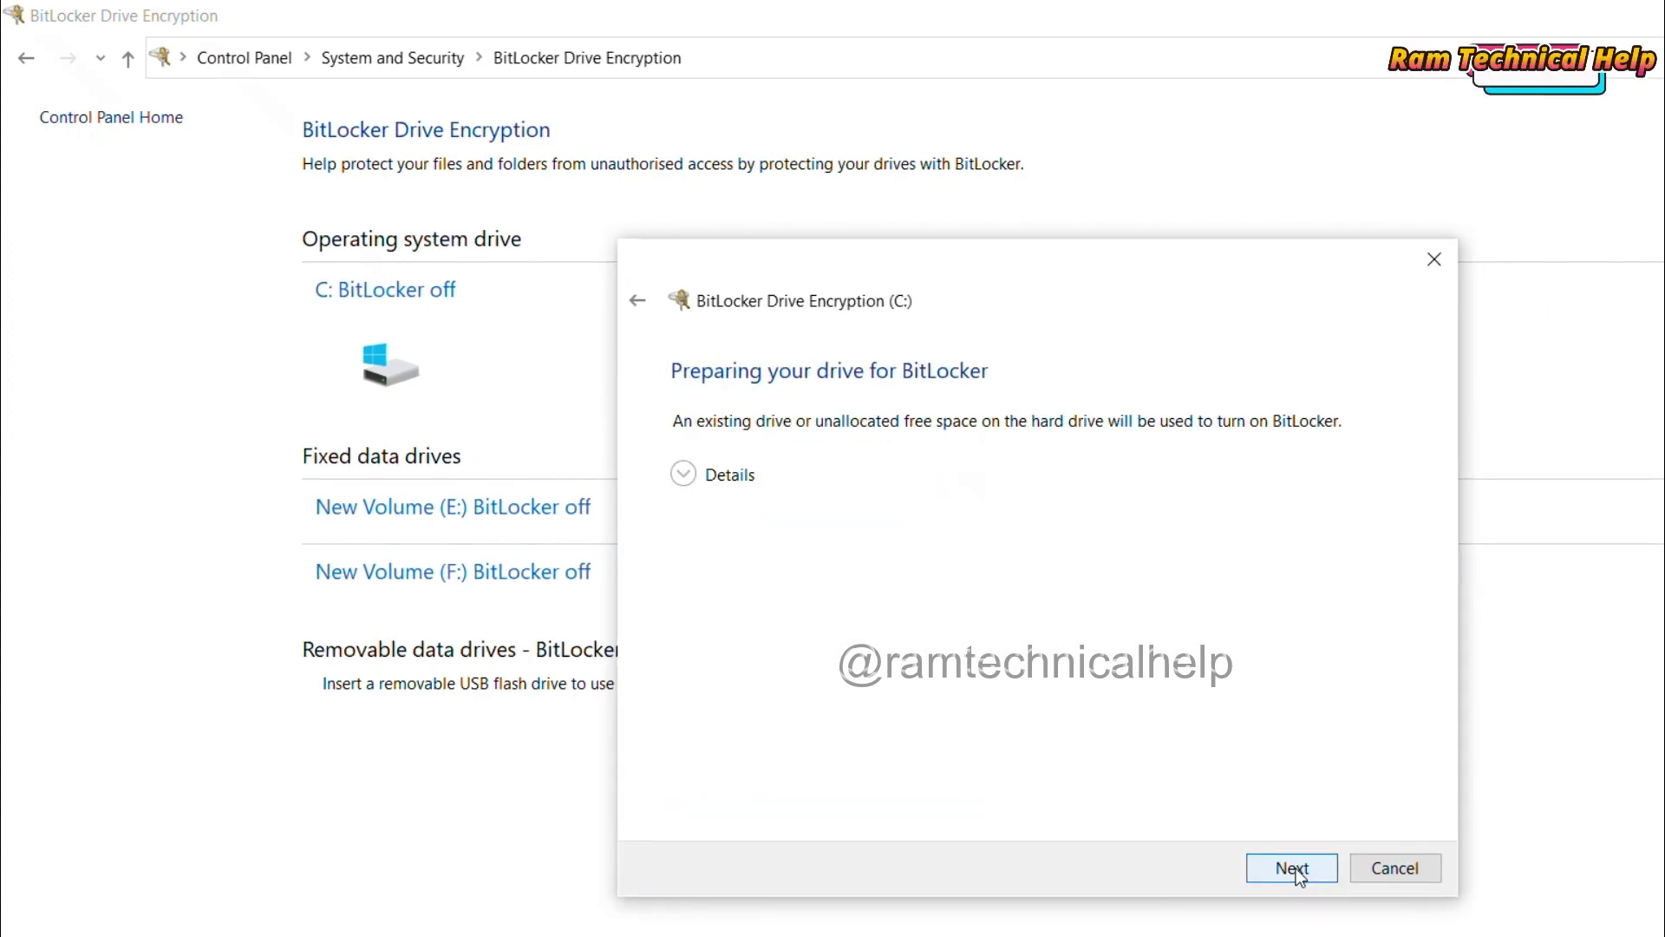
click(1290, 876)
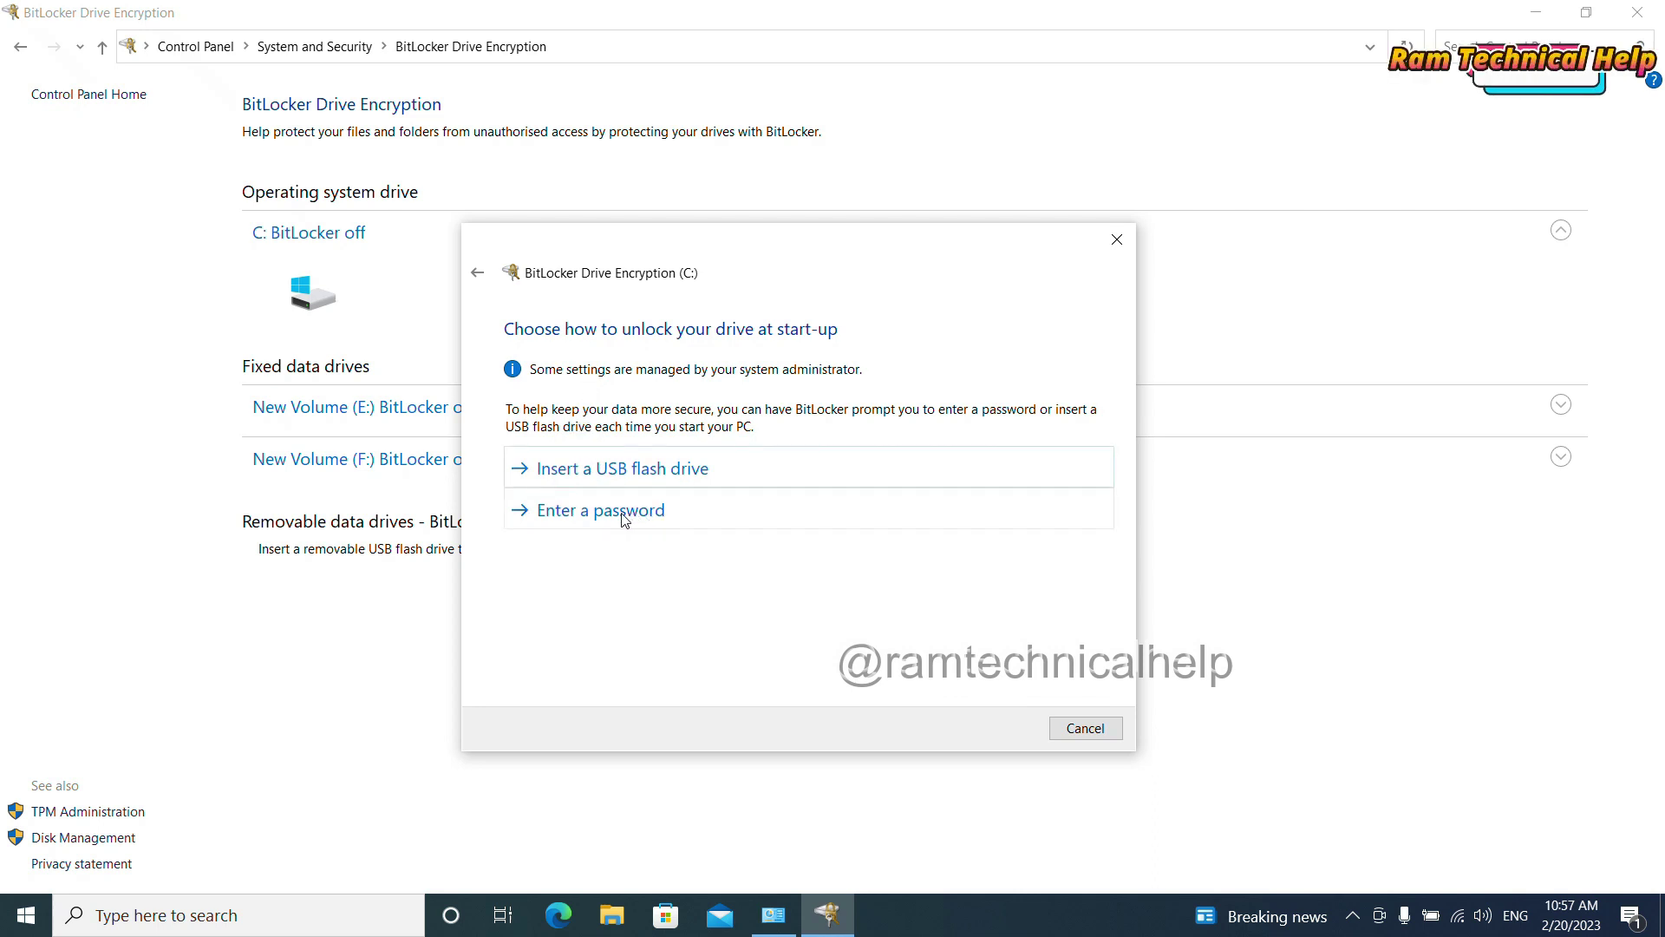
Step: Choose password unlock and submit a first password, which is too short
click(560, 520)
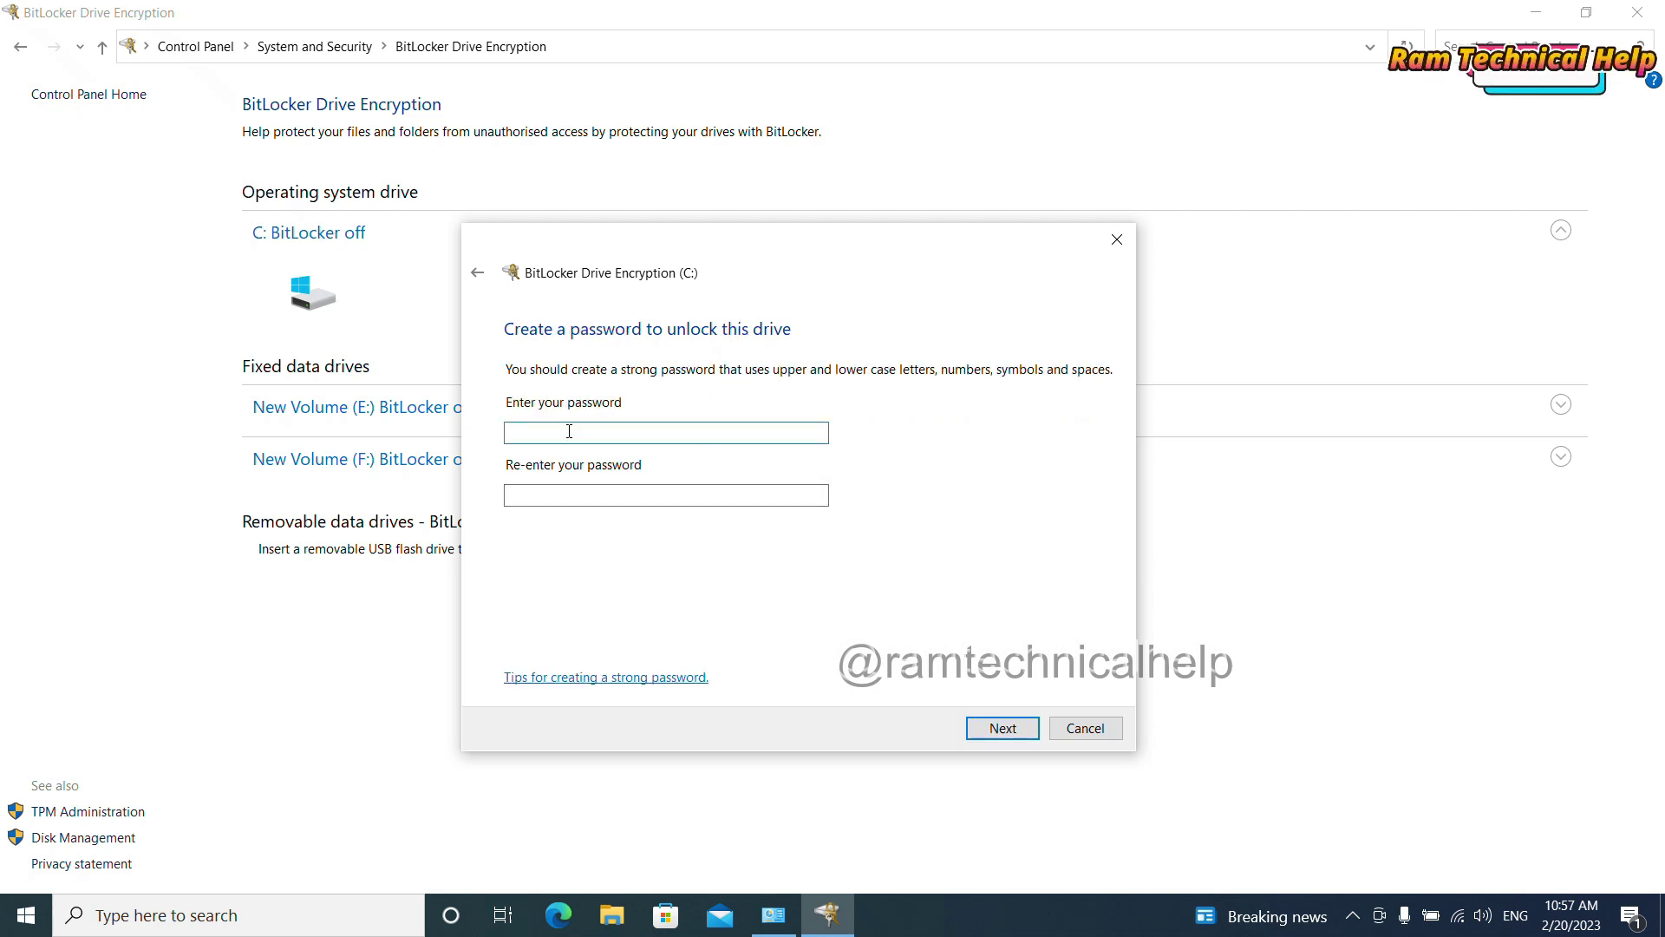
text(••)
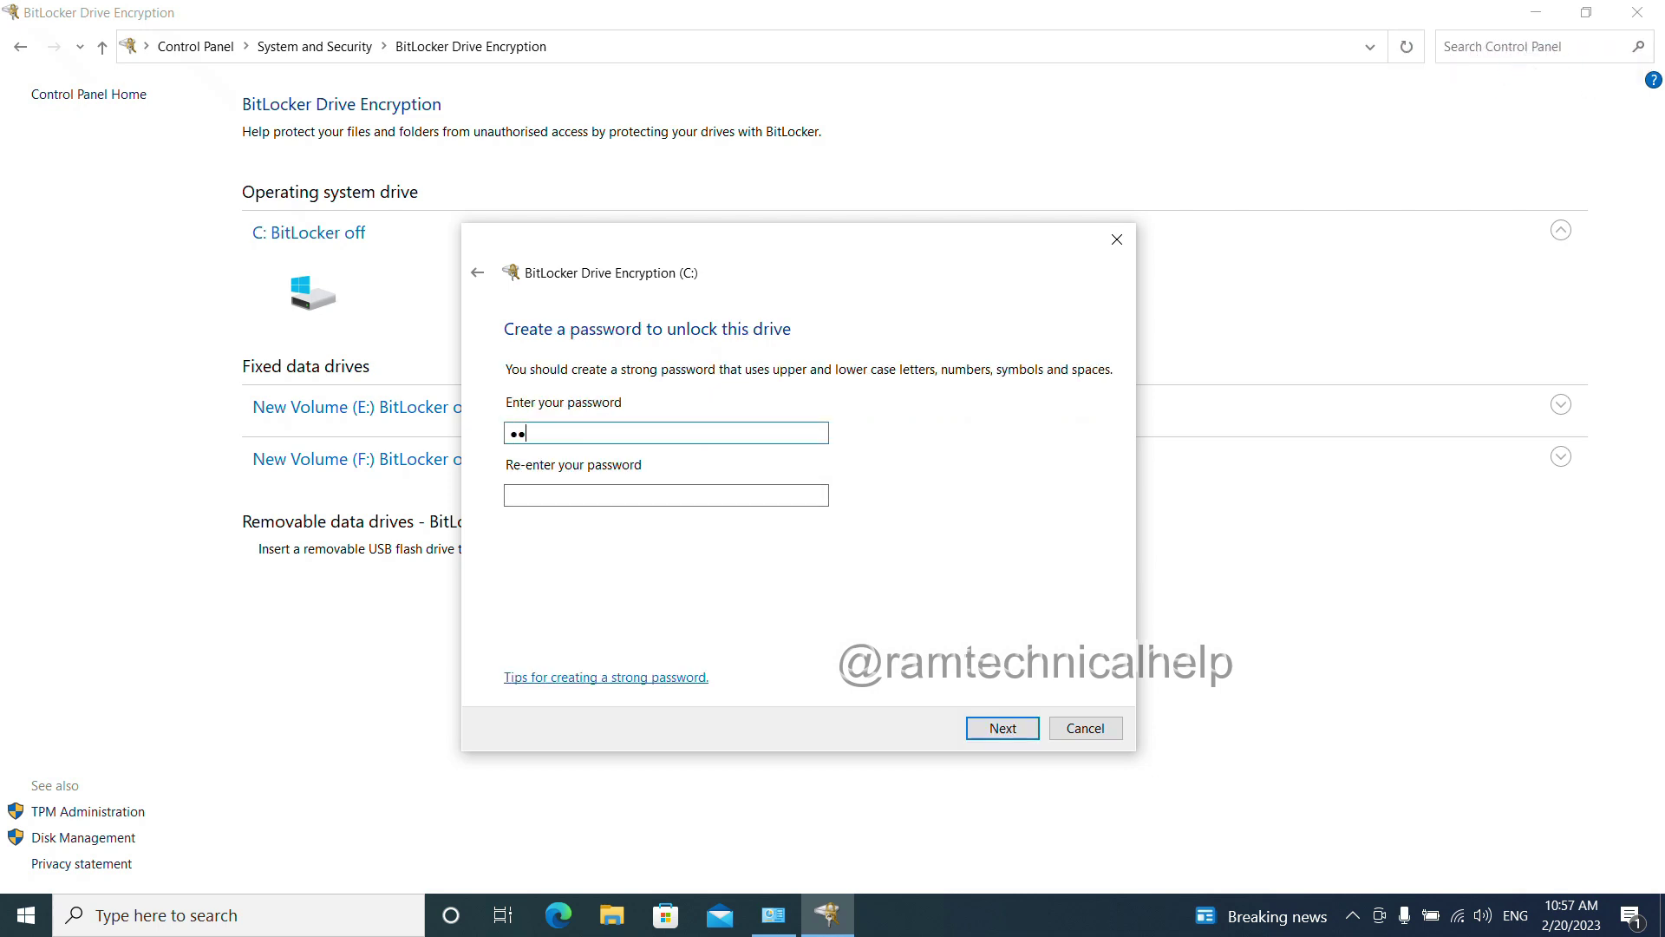
click(572, 495)
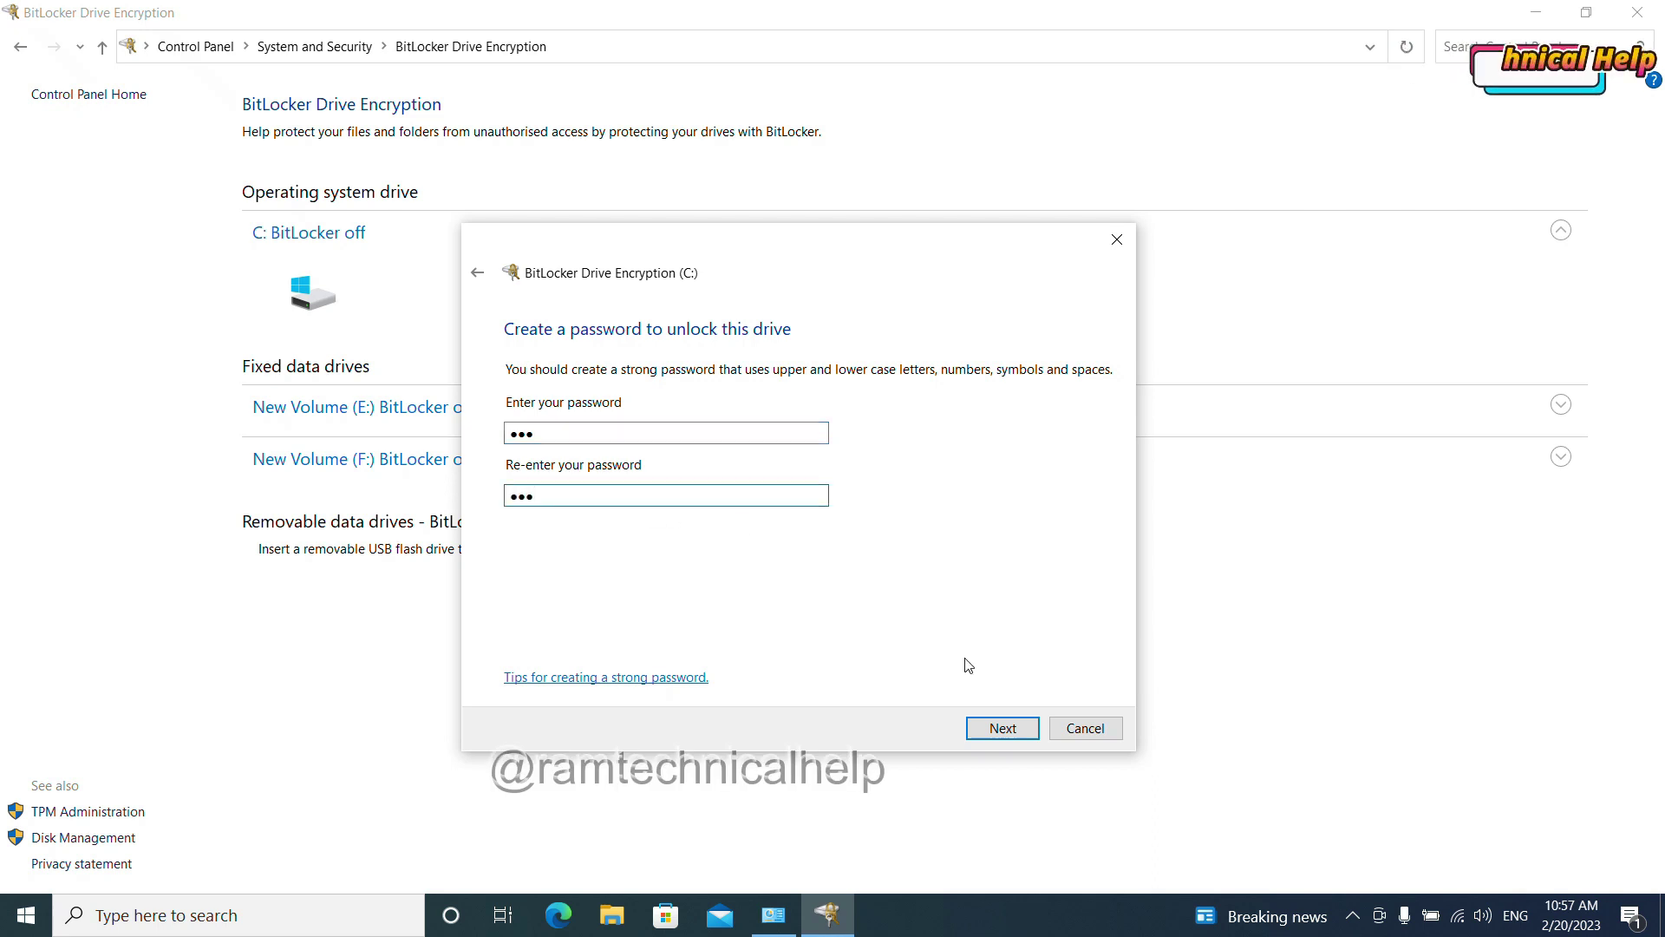
click(994, 731)
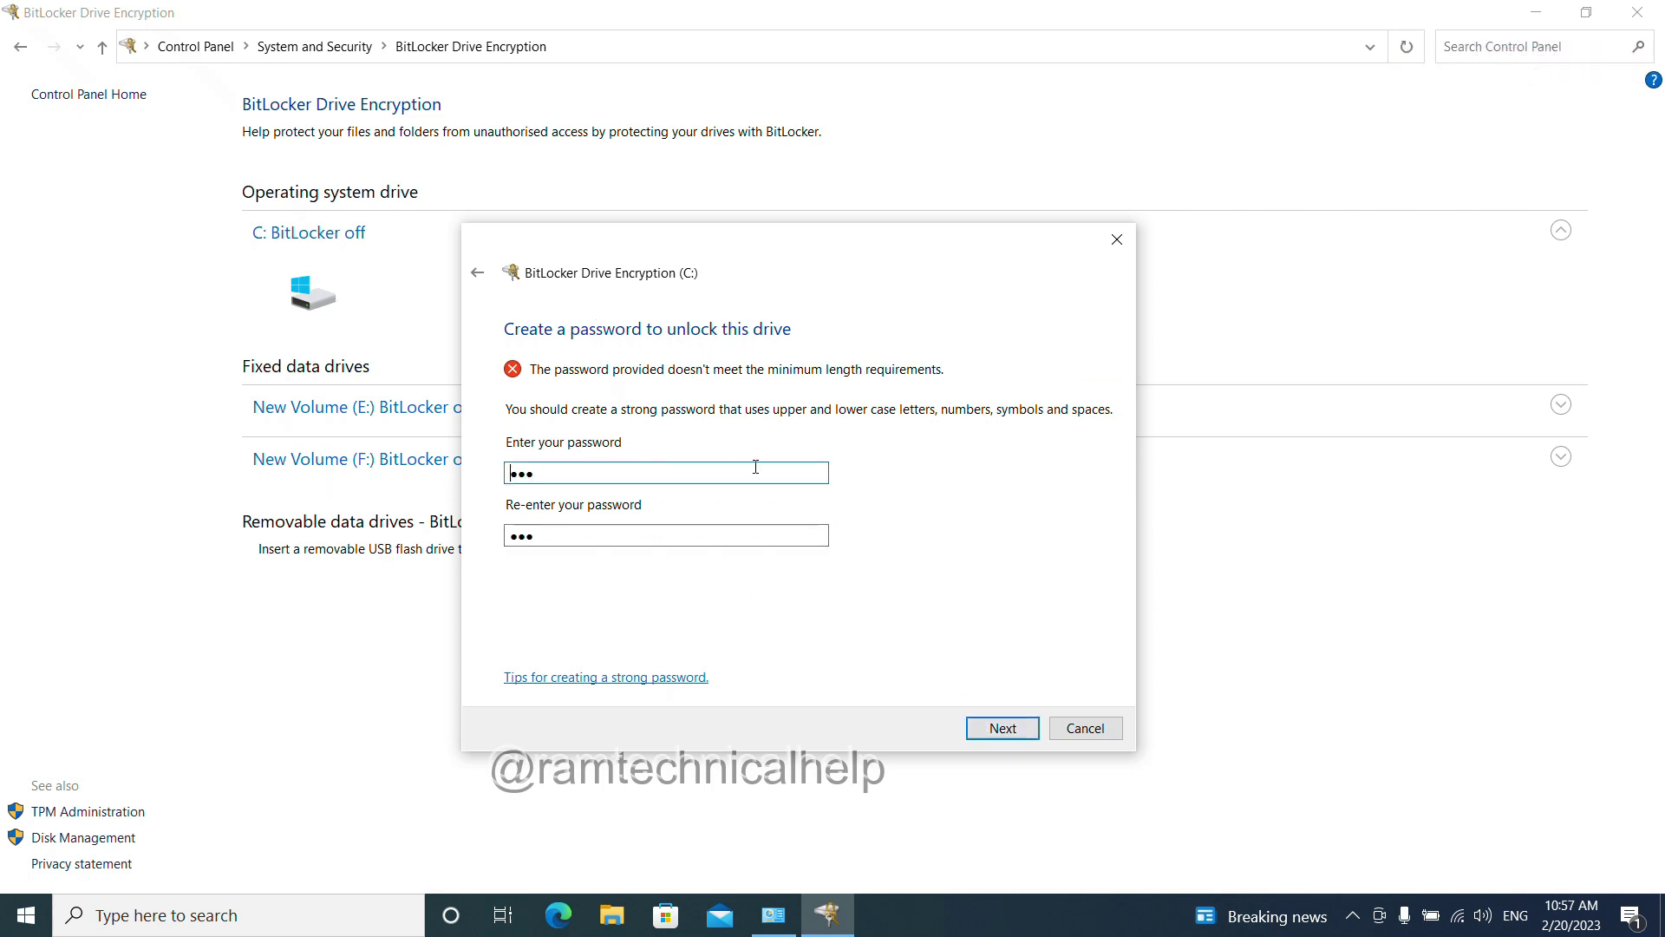
Step: Replace it with a nine-character password, confirm it, and continue
double_click(605, 474)
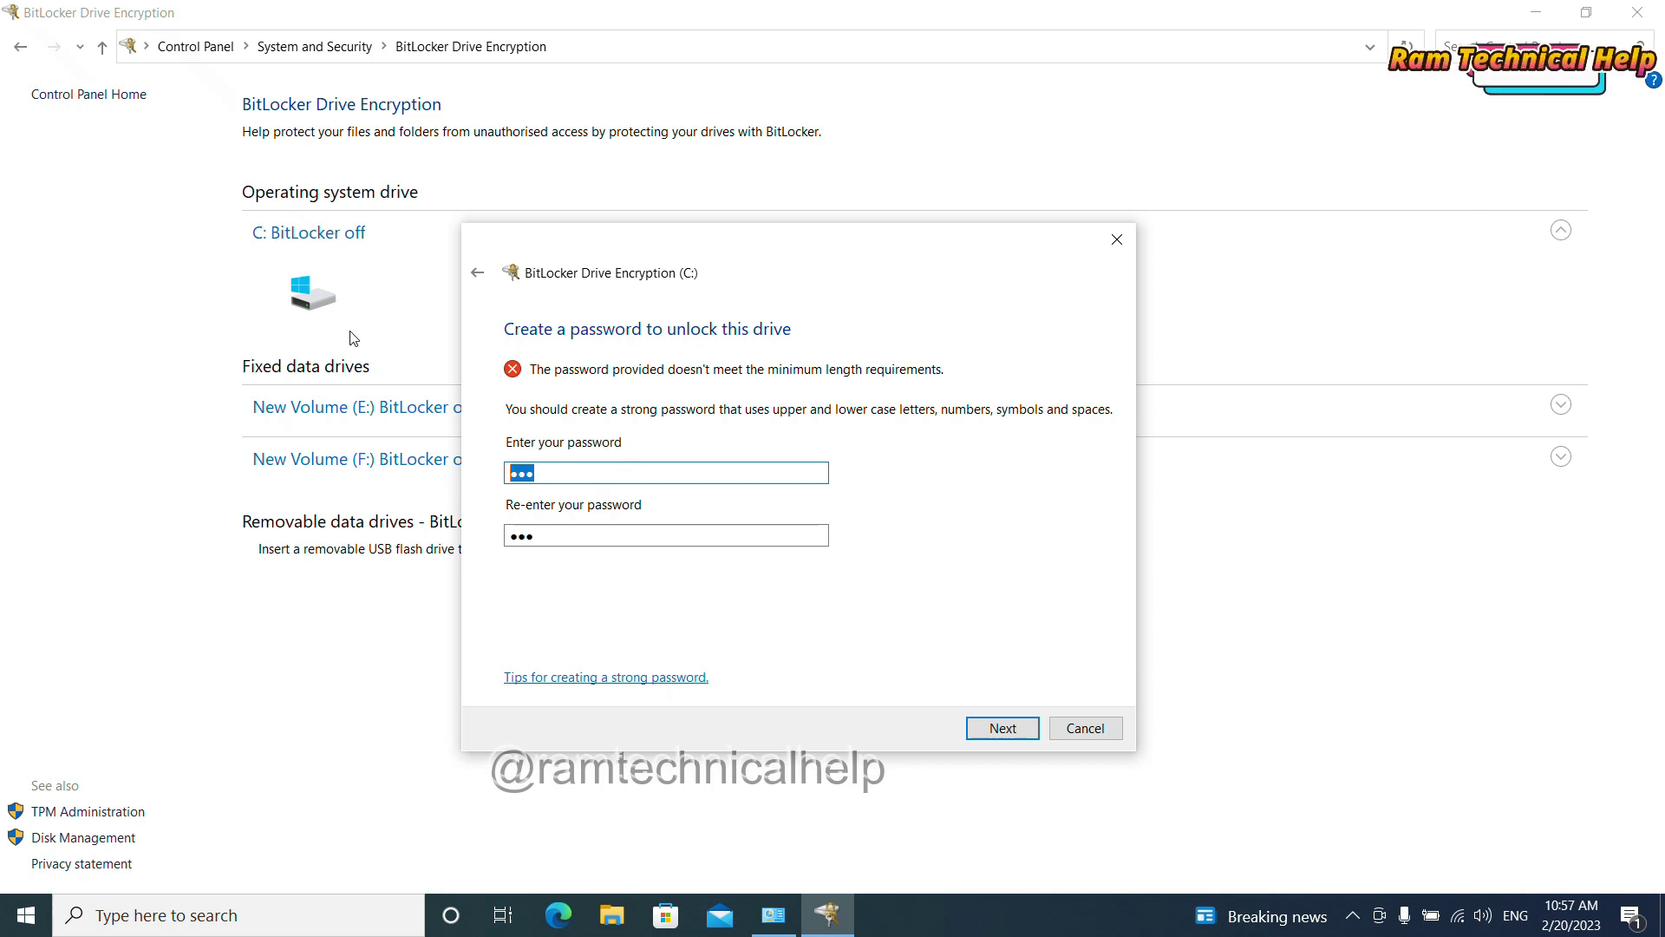
text(12)
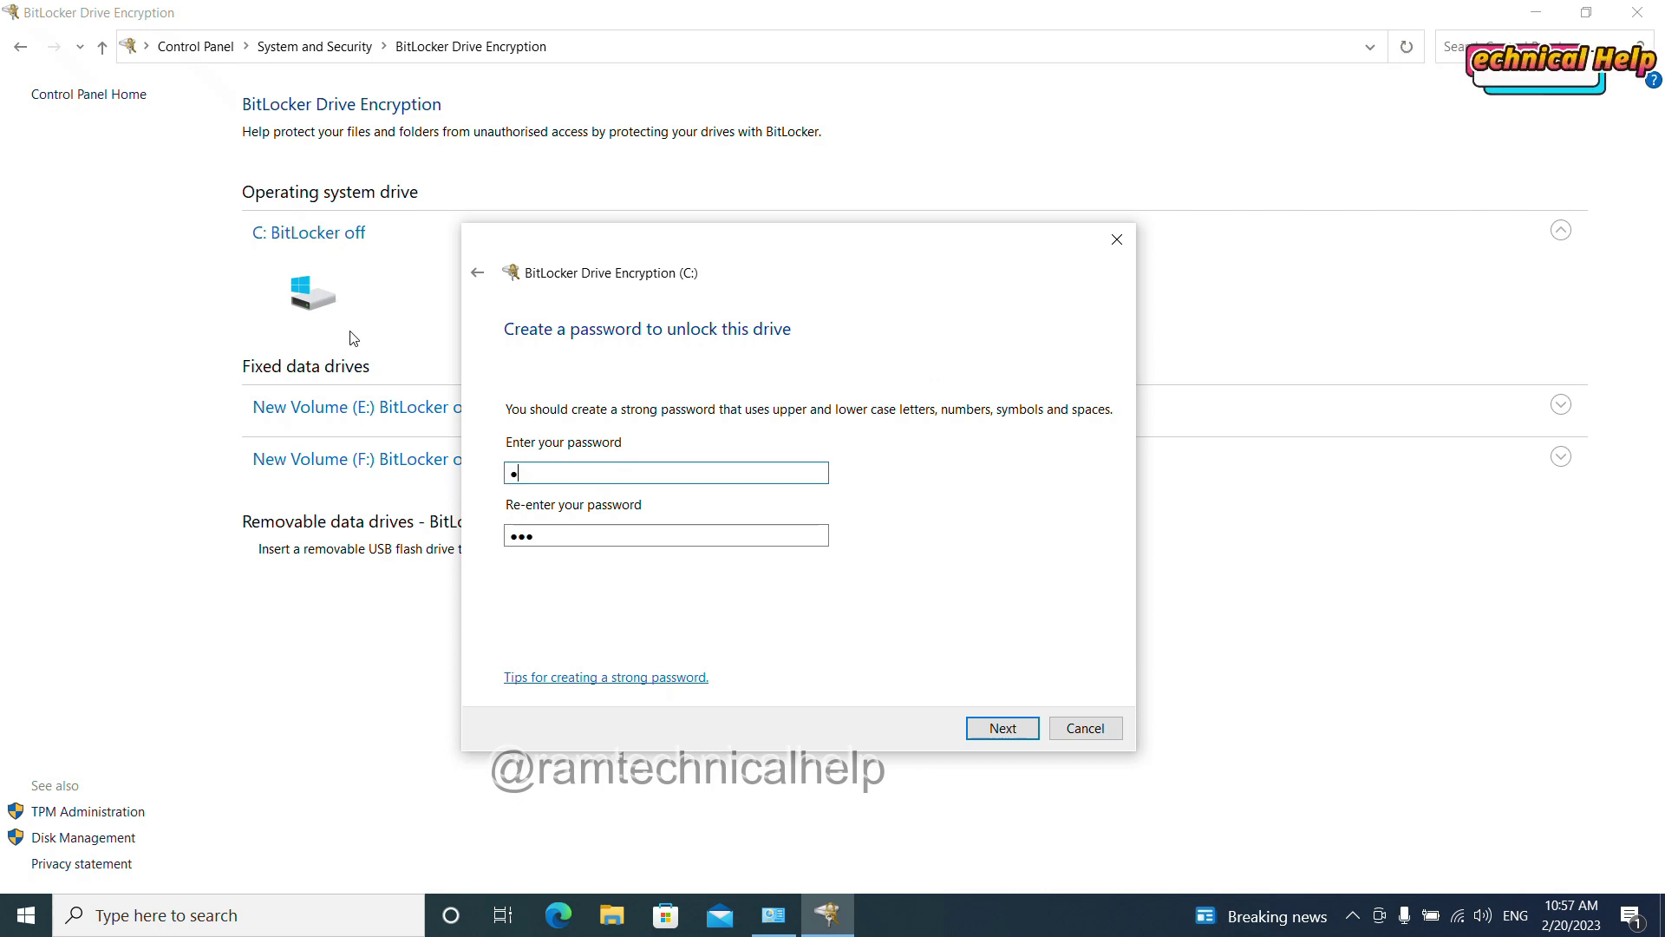
text(34567)
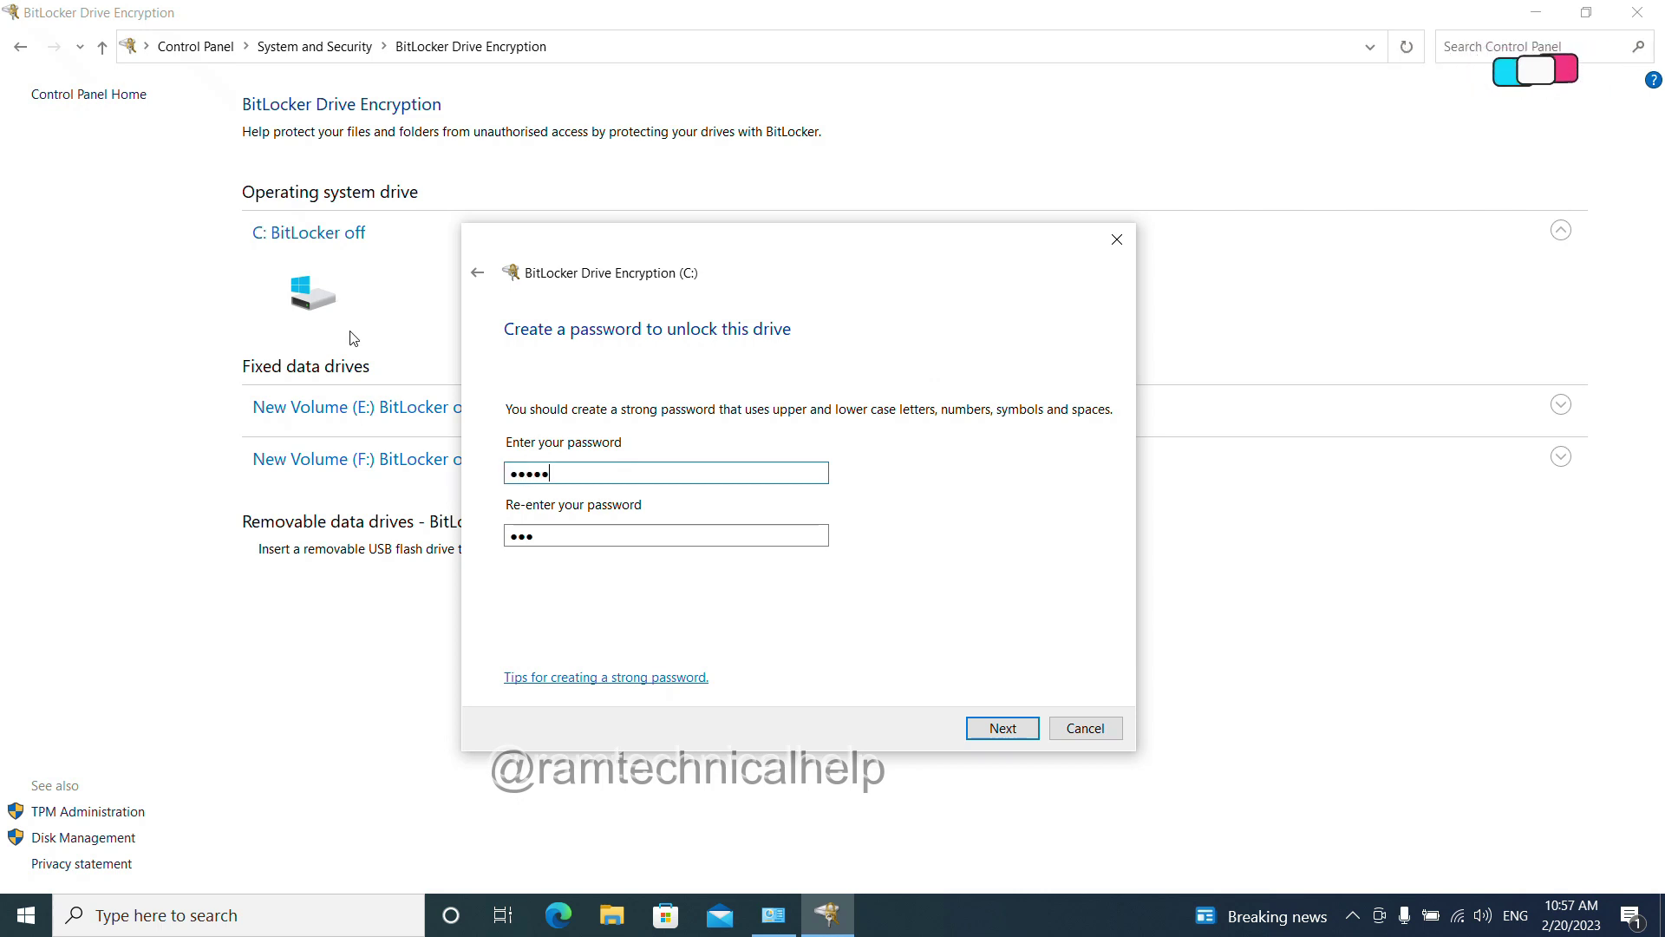
text(89)
key(Tab)
text(123)
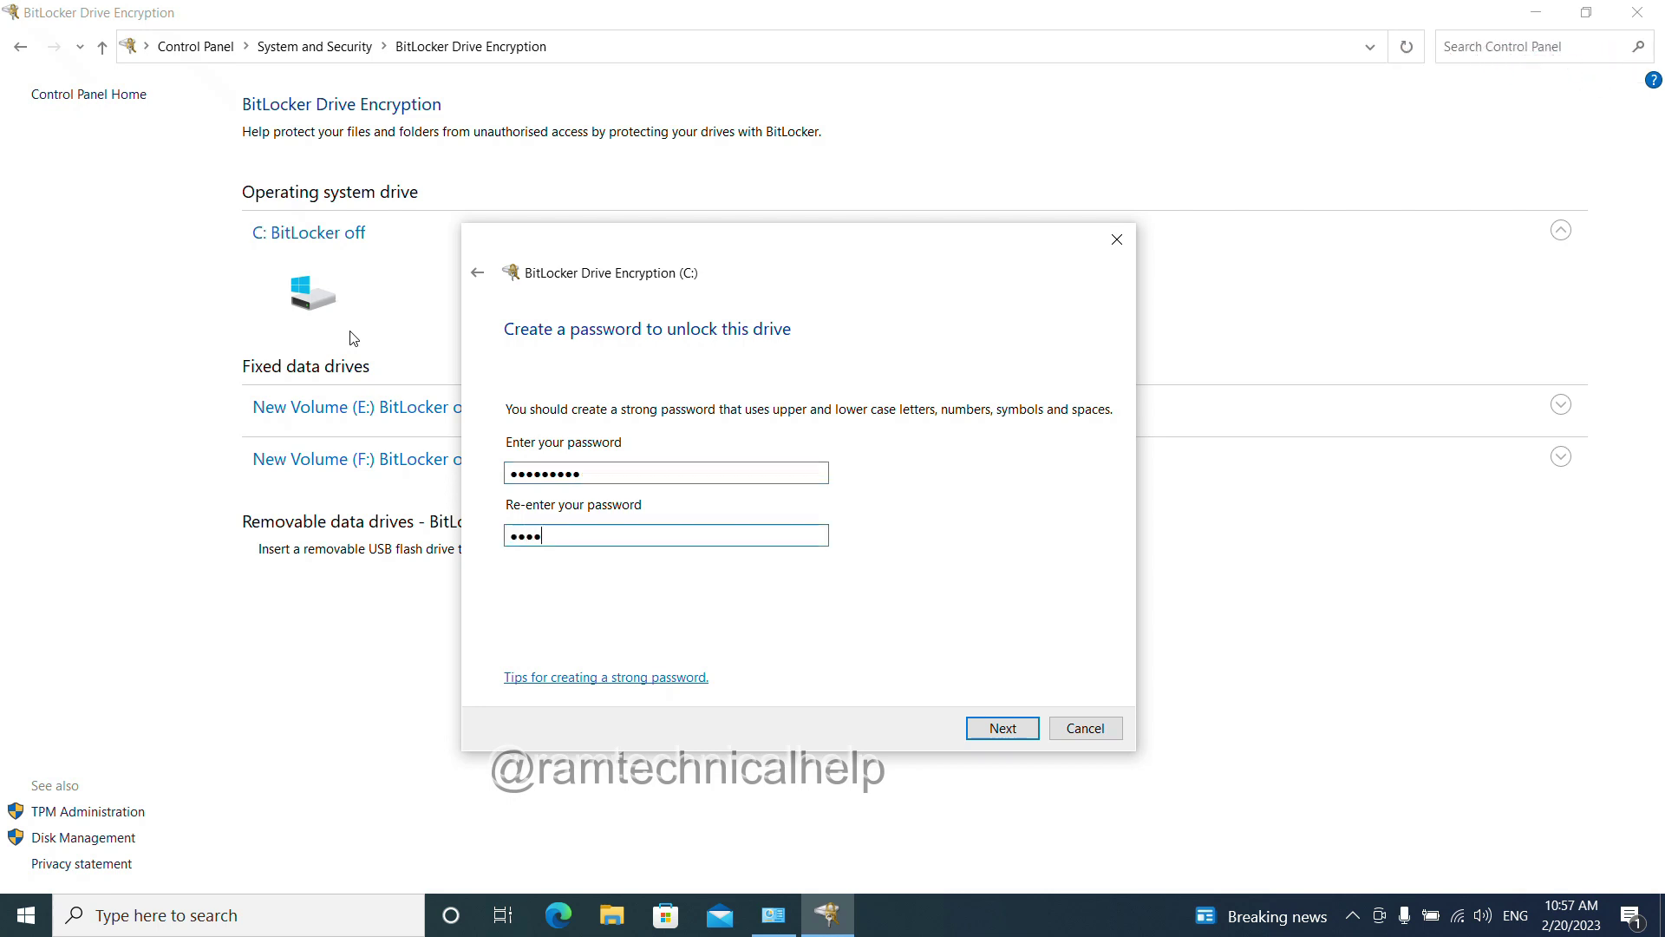
text(456789)
key(Return)
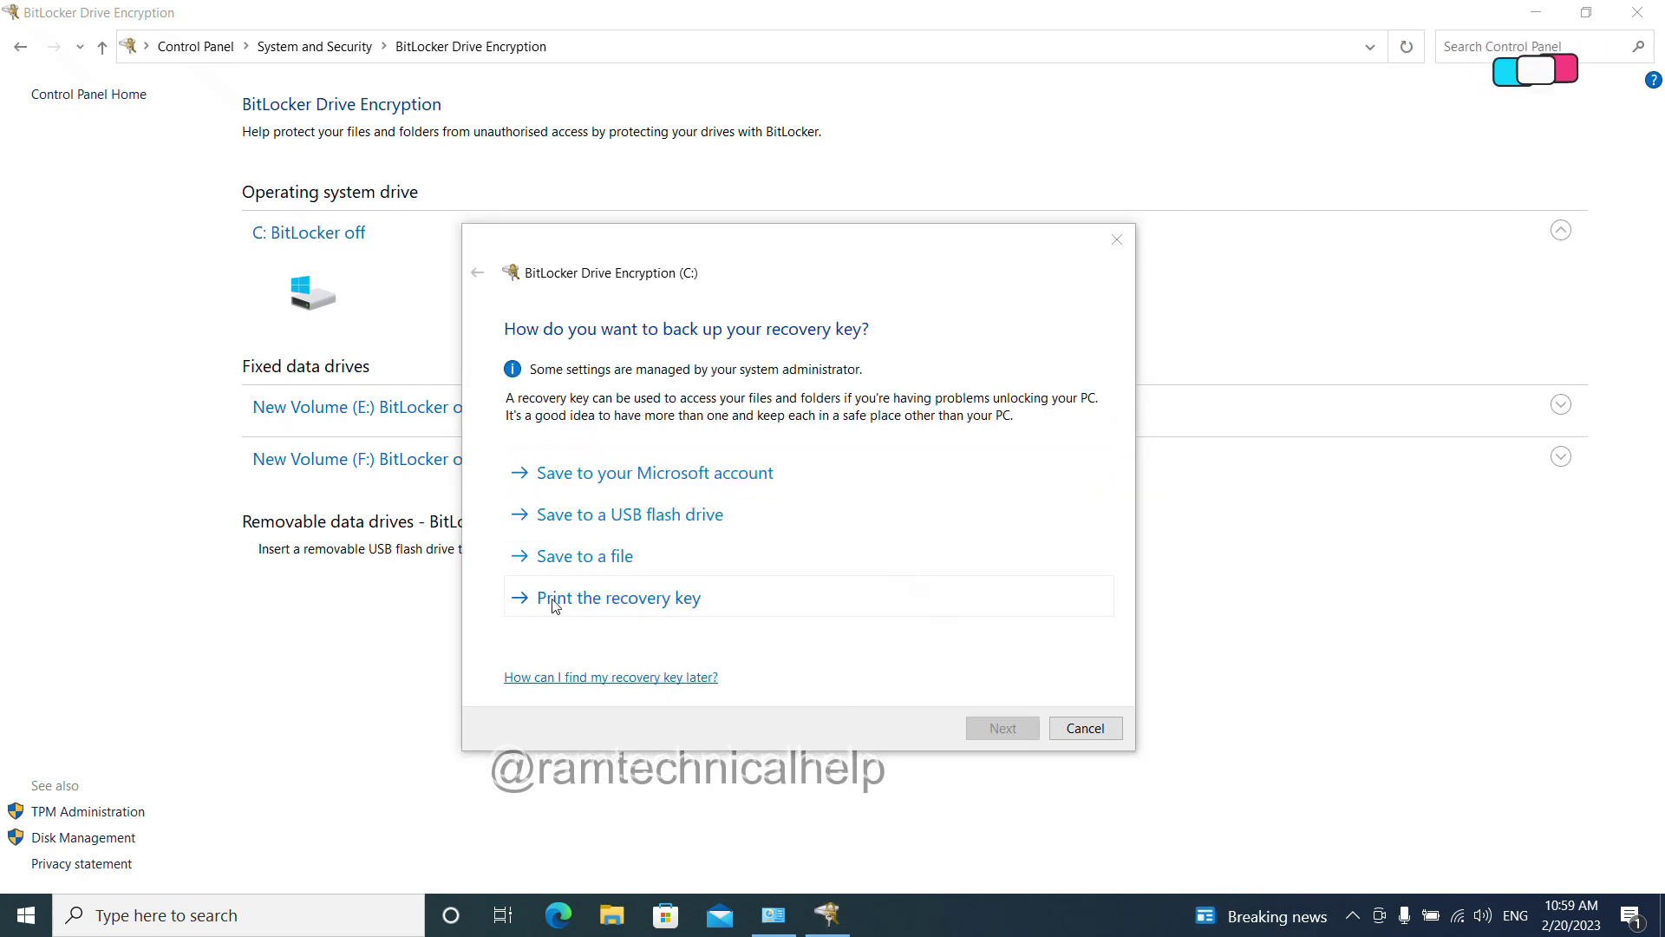
Step: Choose to save the recovery key to a file, trying New Volume (F:)
click(586, 557)
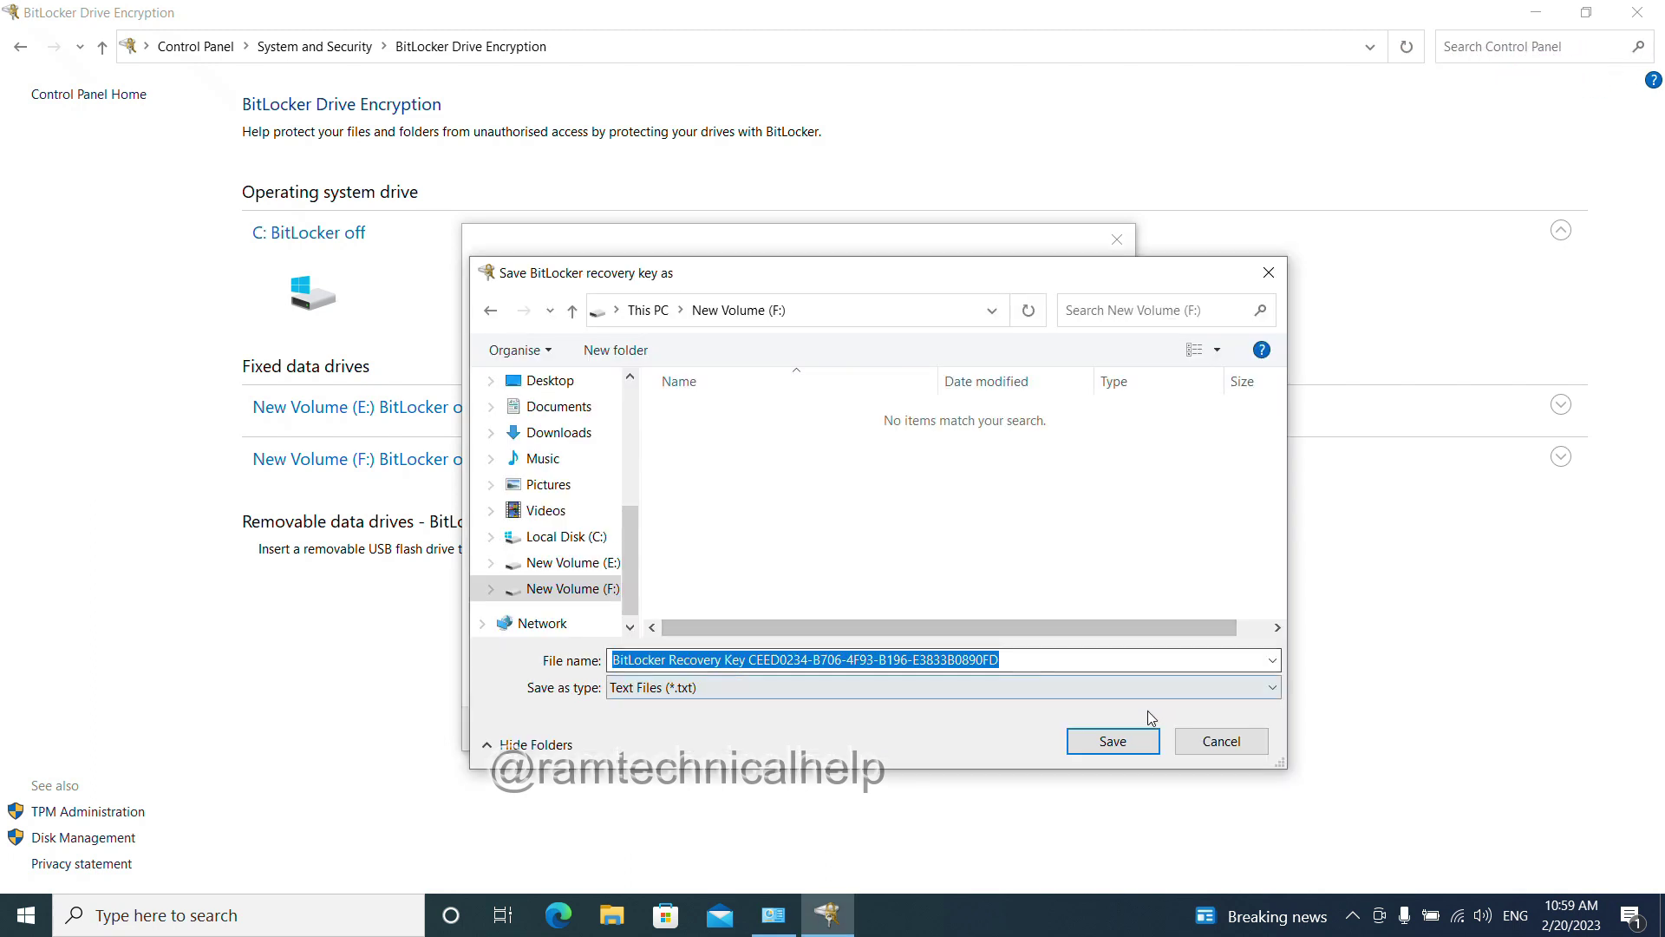
click(915, 904)
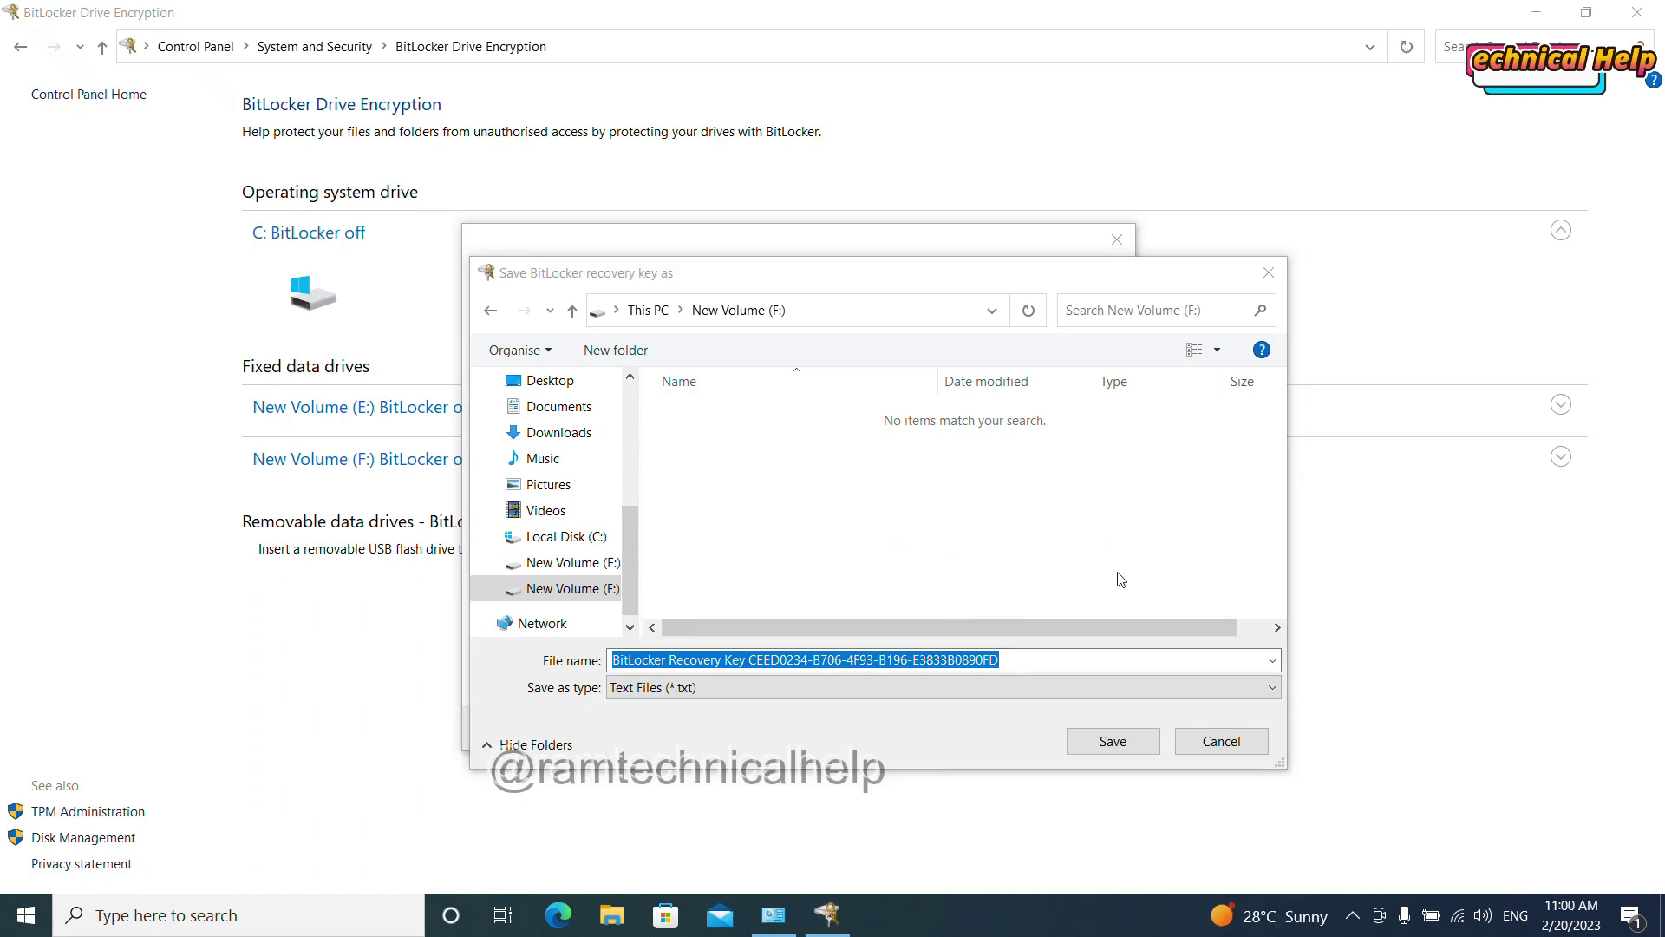
click(1104, 744)
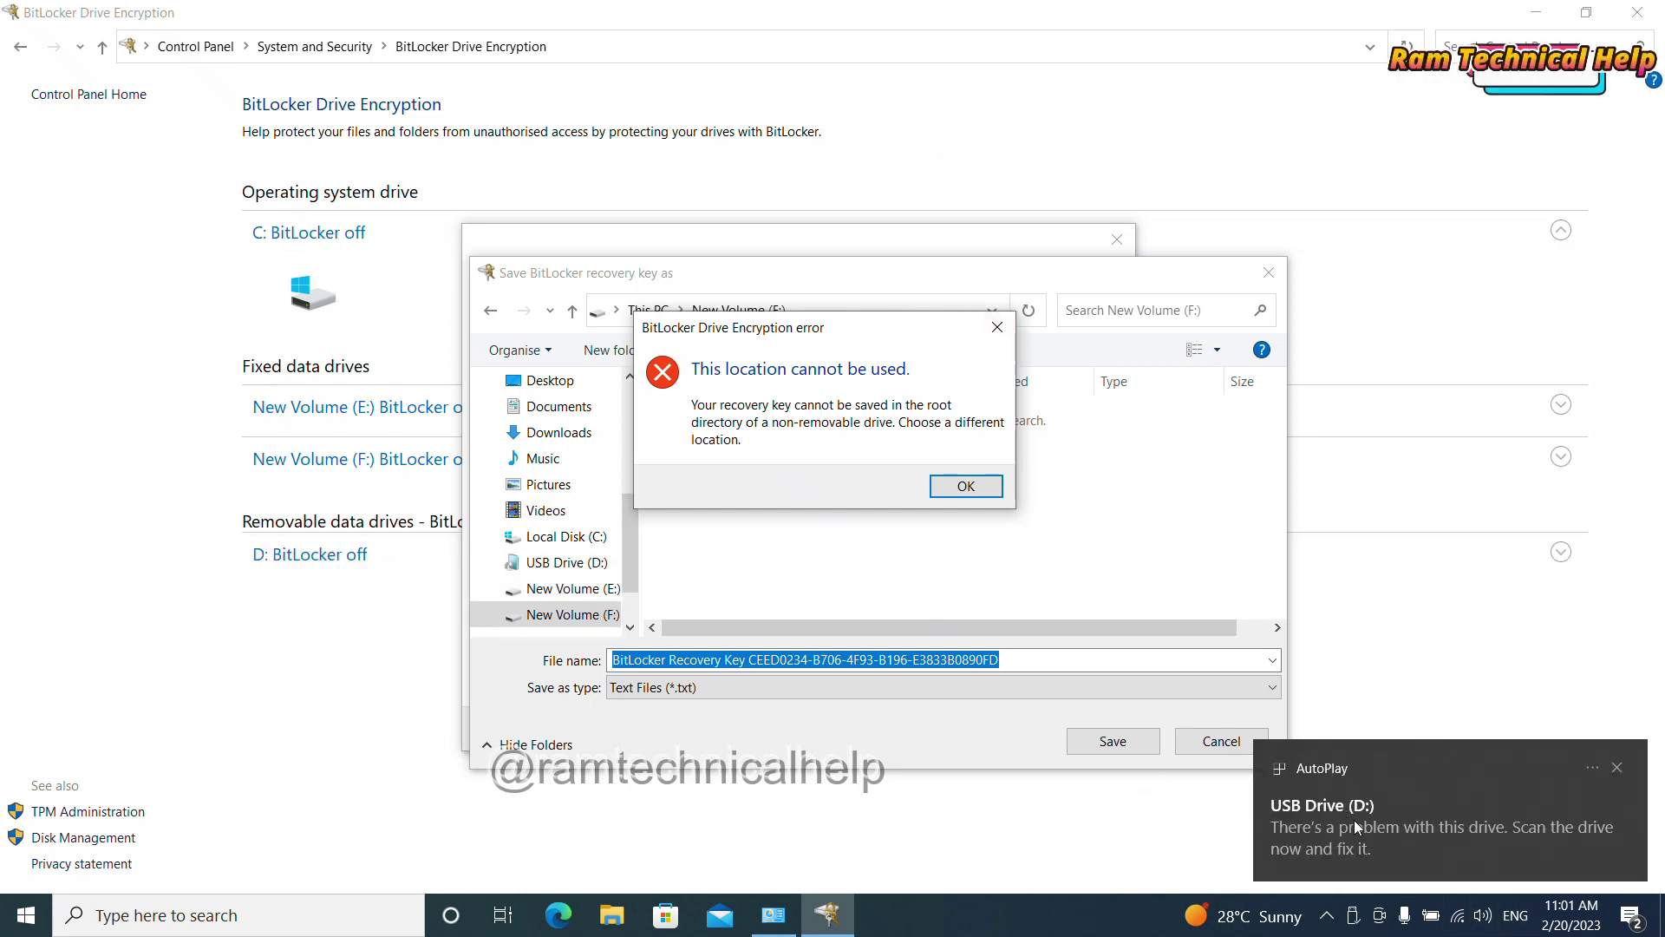
Step: Dismiss the location error and save the recovery key to USB Drive (D:) instead
click(995, 492)
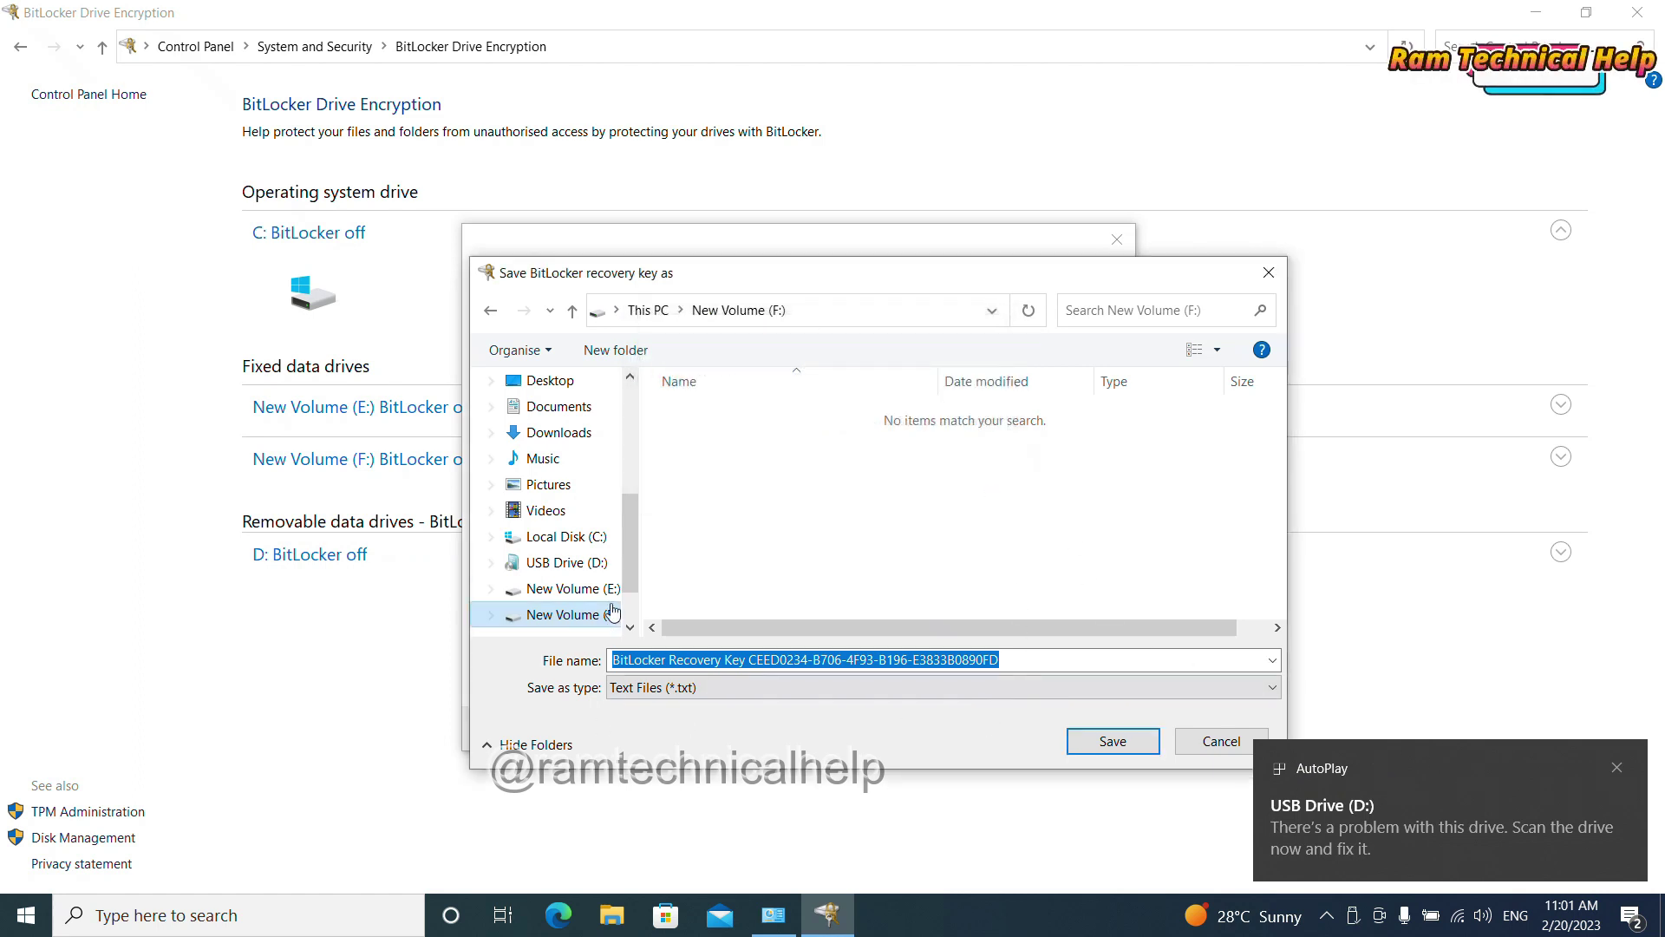
drag(632, 549, 632, 580)
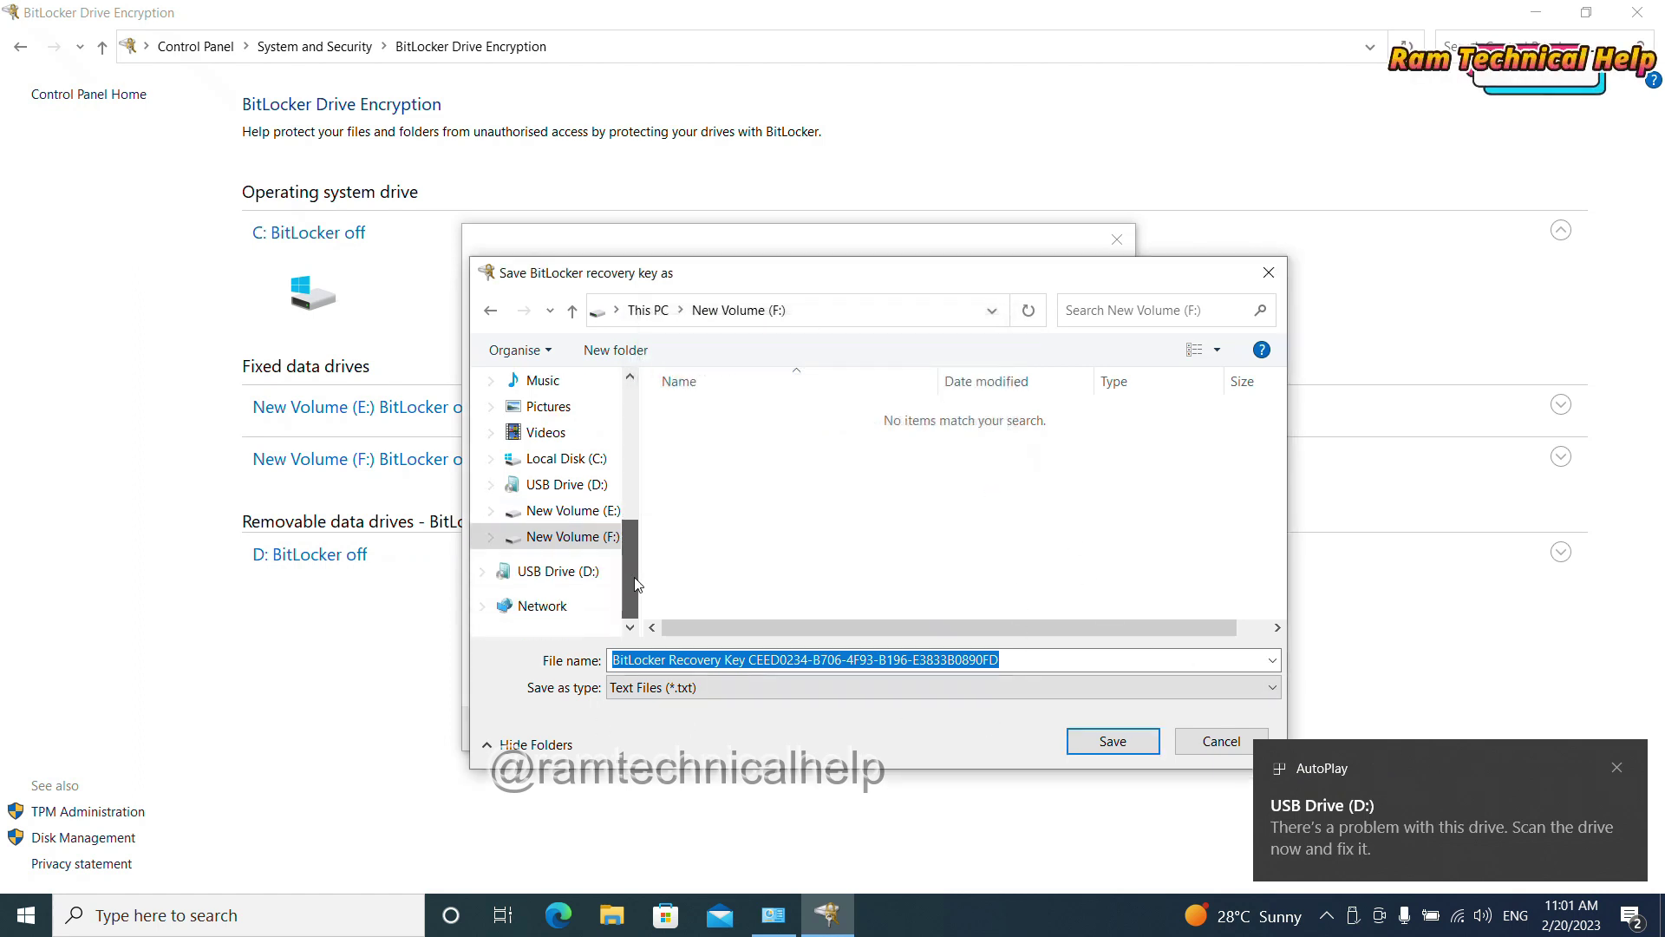
click(573, 573)
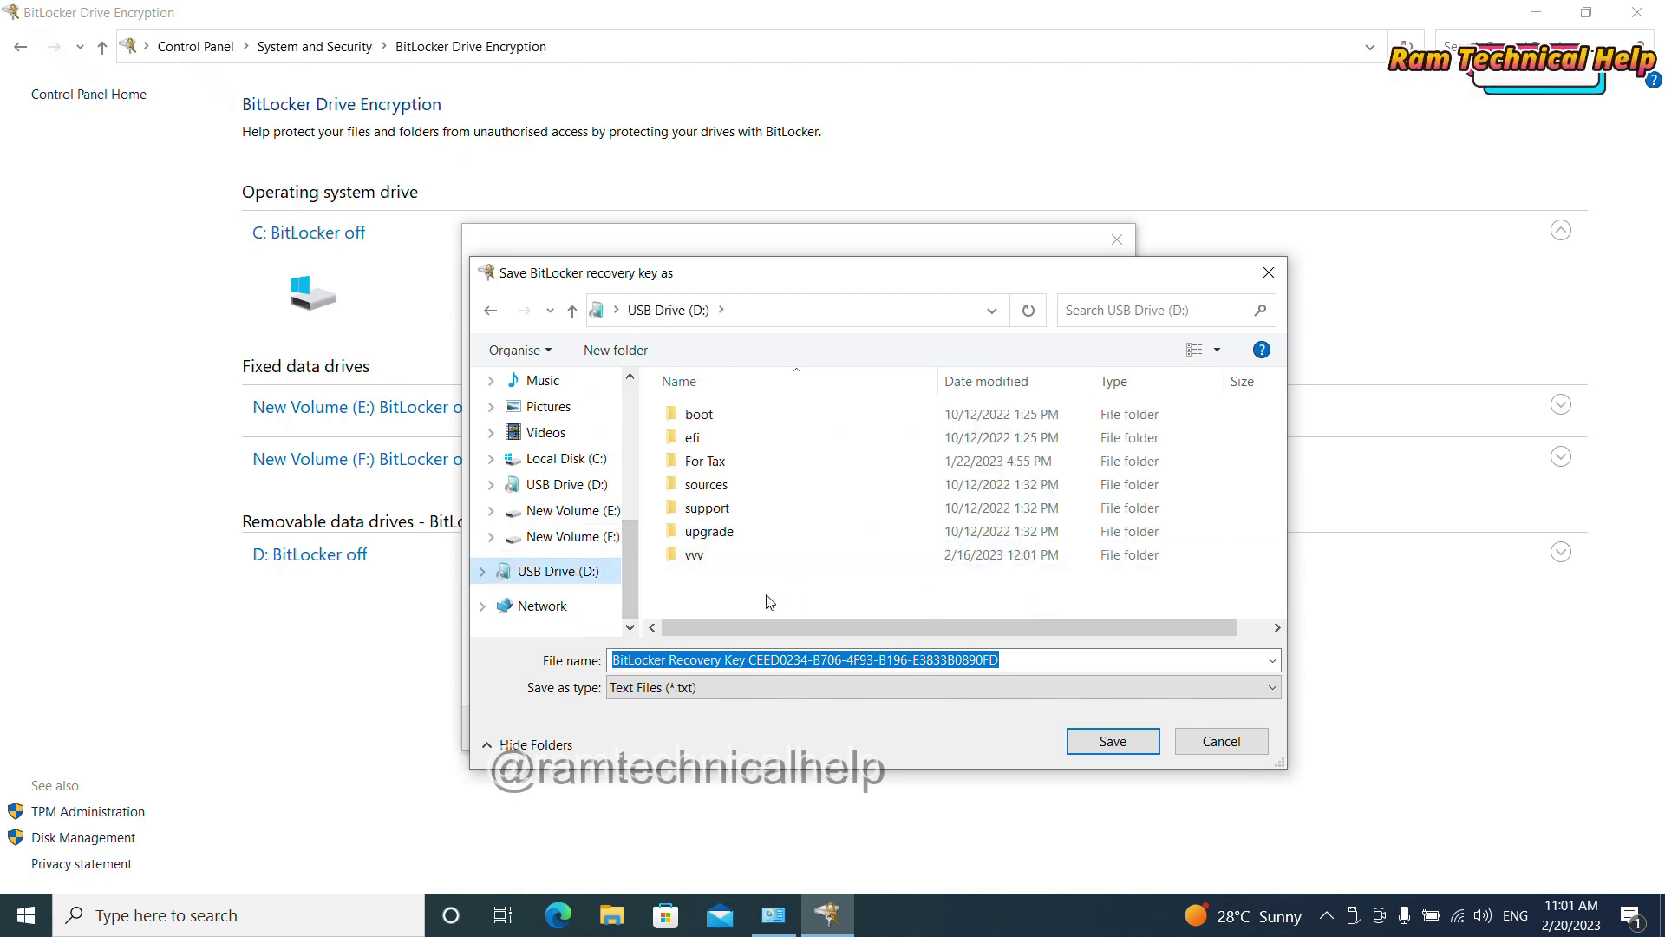
click(1112, 739)
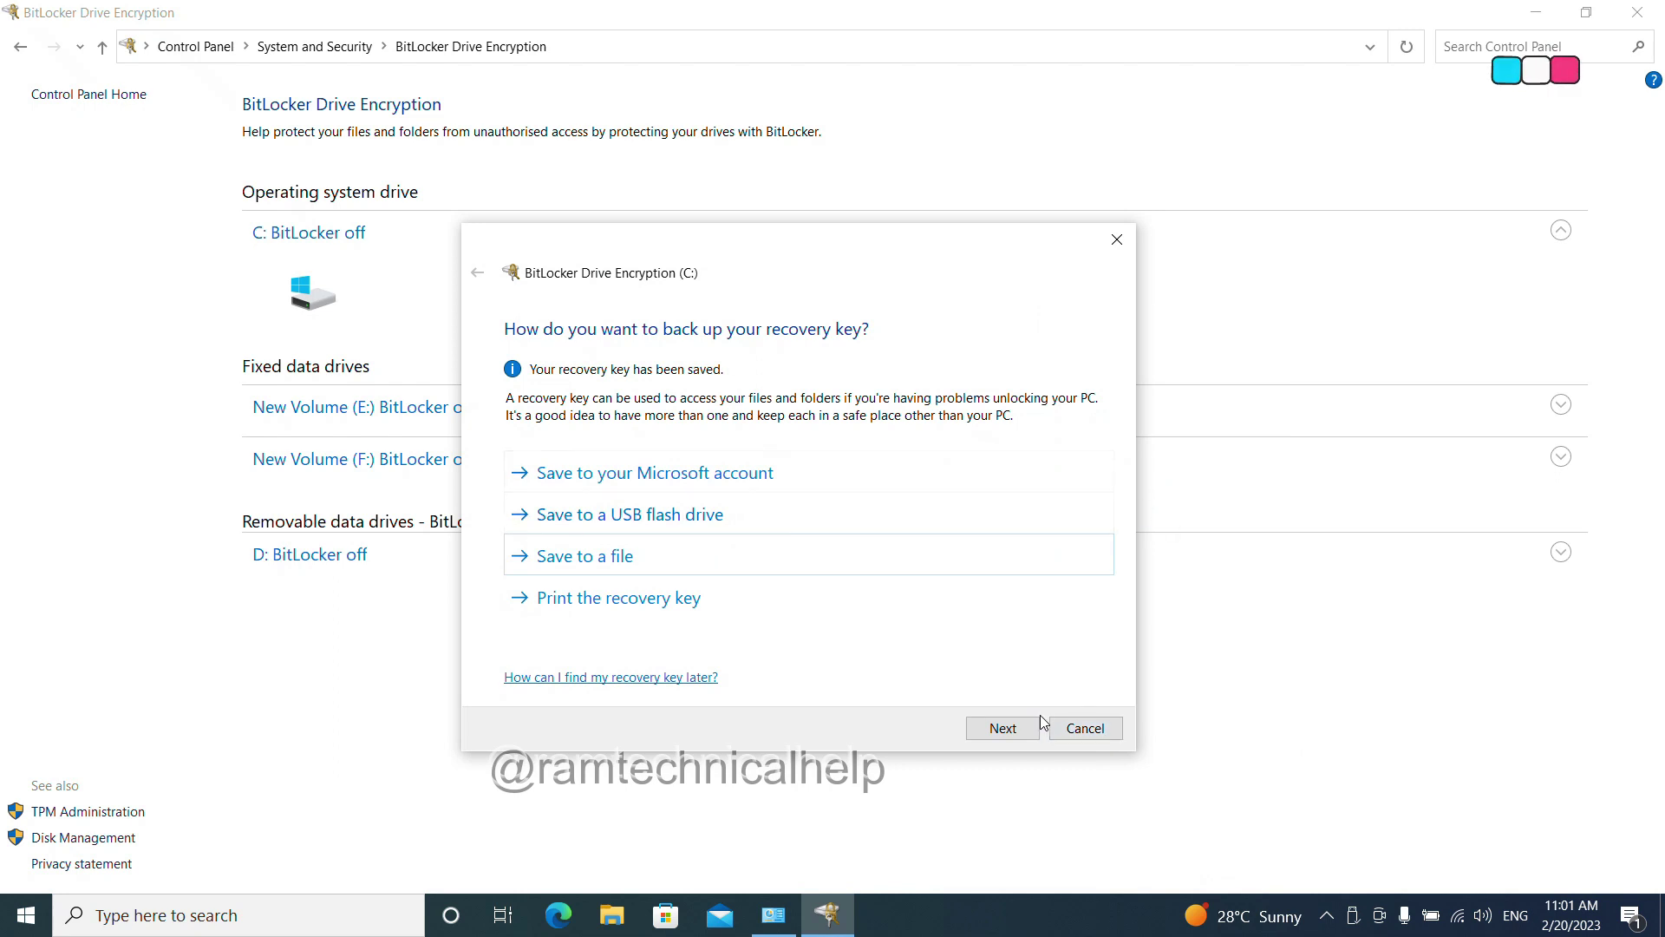
Step: Finish the wizard with Encrypt used disk space only and New encryption mode, then start encrypting C:
click(1004, 731)
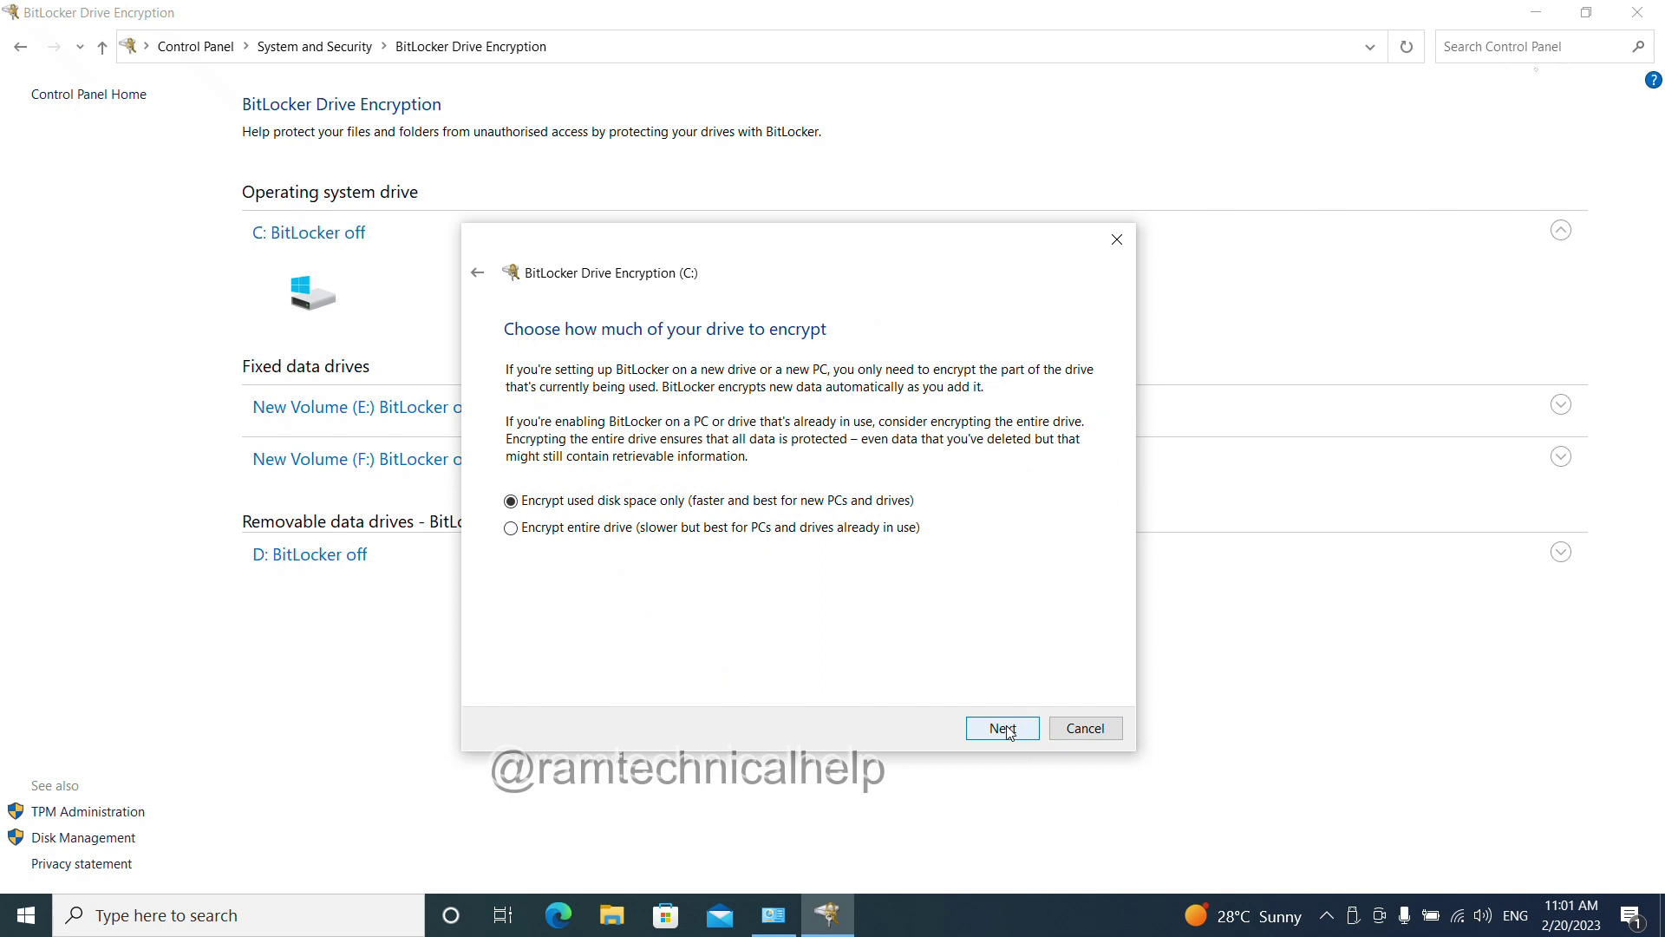
click(1003, 730)
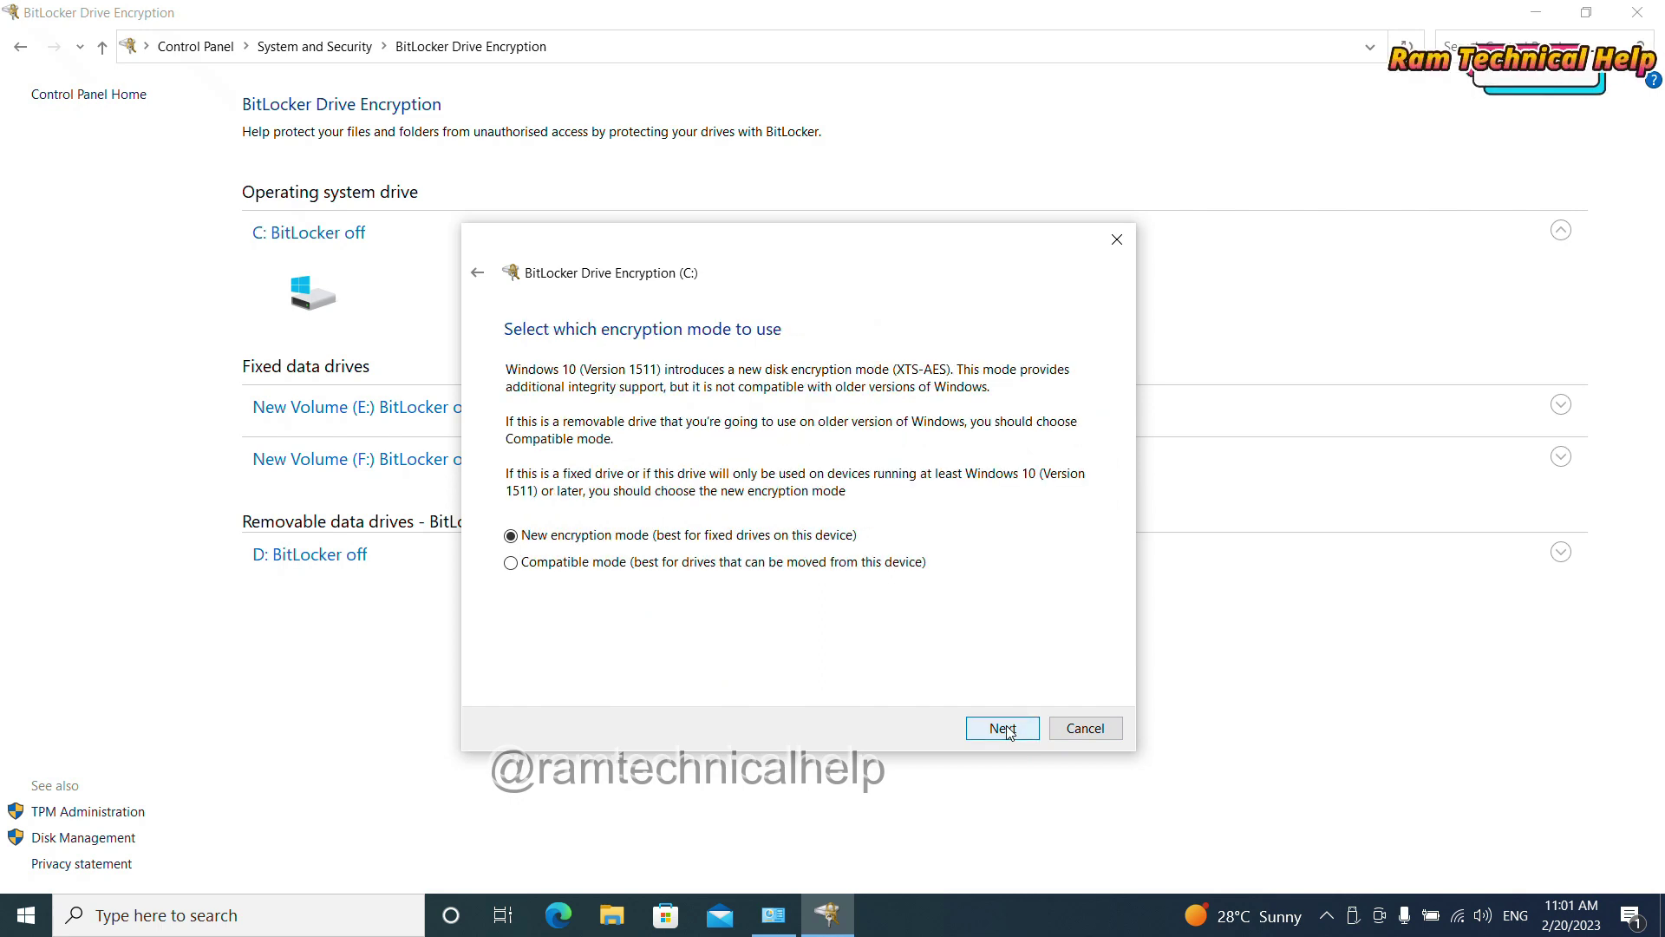
click(1003, 729)
click(1008, 730)
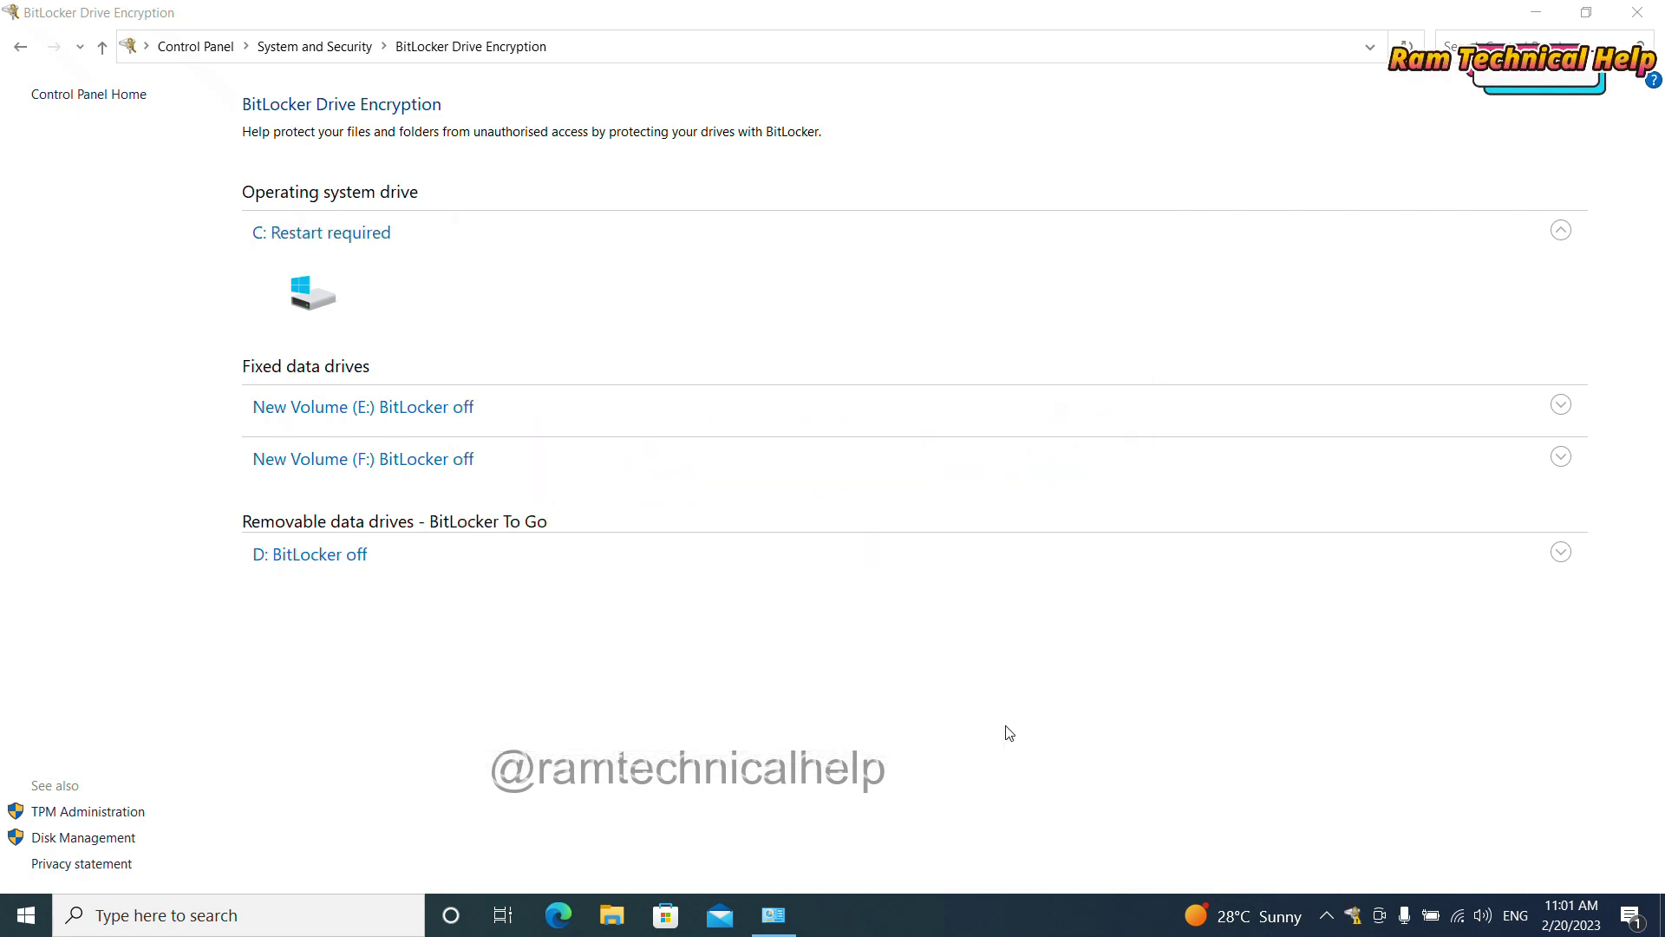